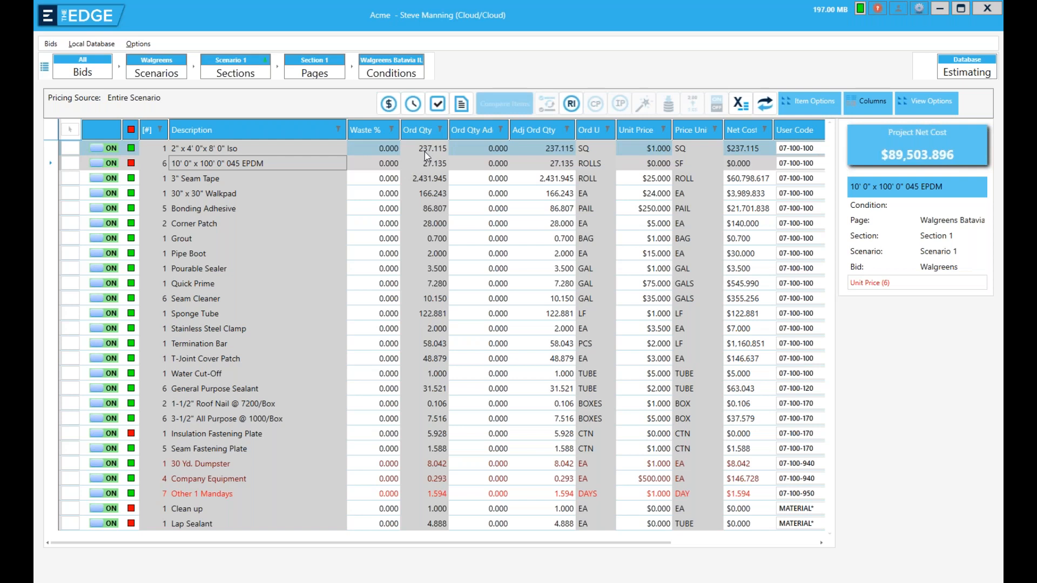
Step: Widen the order unit column slightly and set the unit price of the 10' 0" x 100' 0" 045 EPDM to 0.54
mouse_move(617, 130)
mouse_down()
mouse_move(636, 130)
mouse_move(624, 130)
mouse_up()
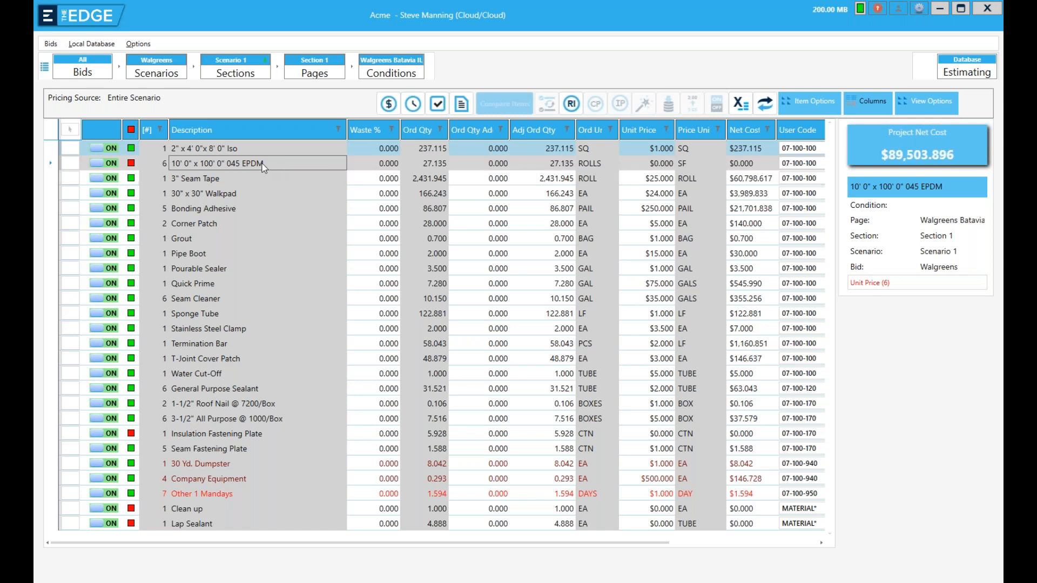
click(663, 164)
key(BackSpace)
text(.54)
key(Tab)
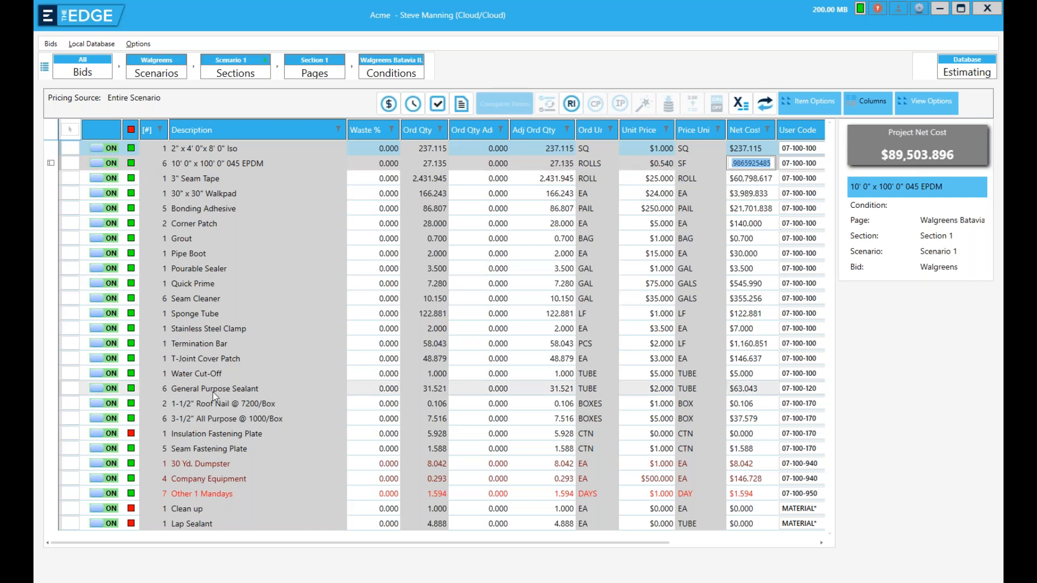
Step: Set the Insulation Fastening Plate's unit price to $40
click(195, 435)
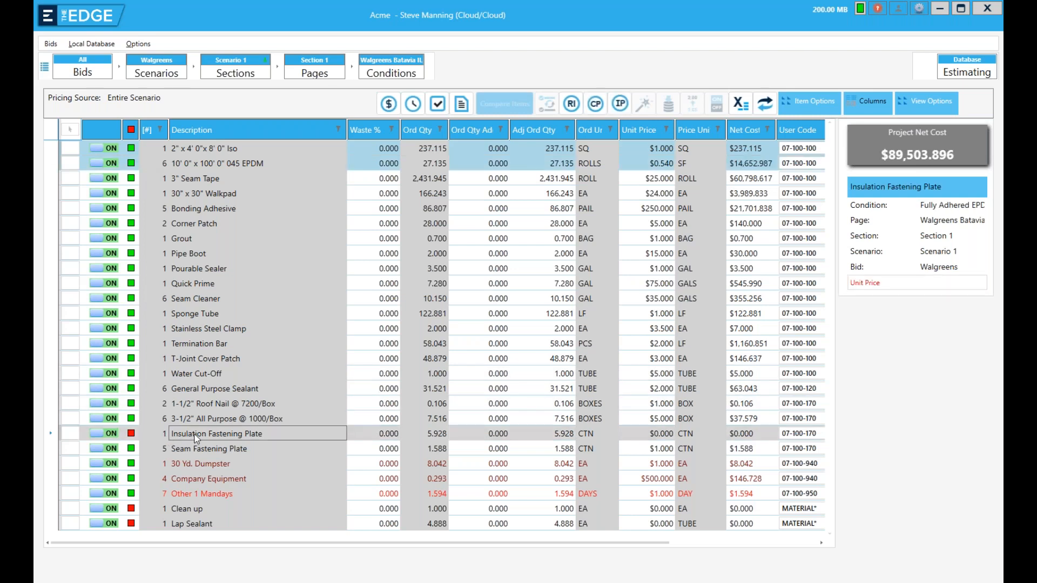
click(662, 436)
text(40)
key(Tab)
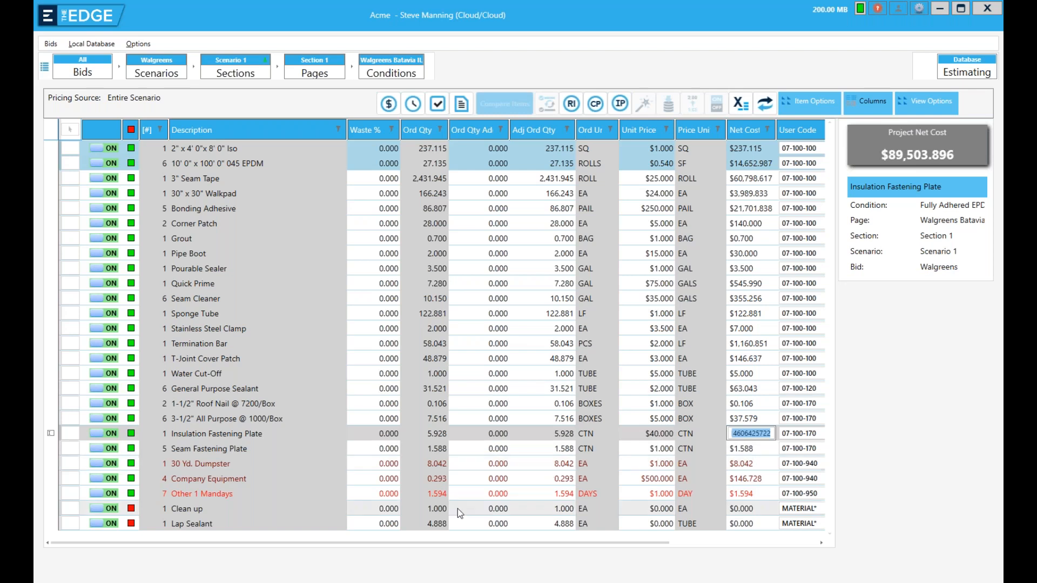
Step: Start the item setup wizard for Clean up and assign user code 07-100-160 Misc. Material
click(293, 512)
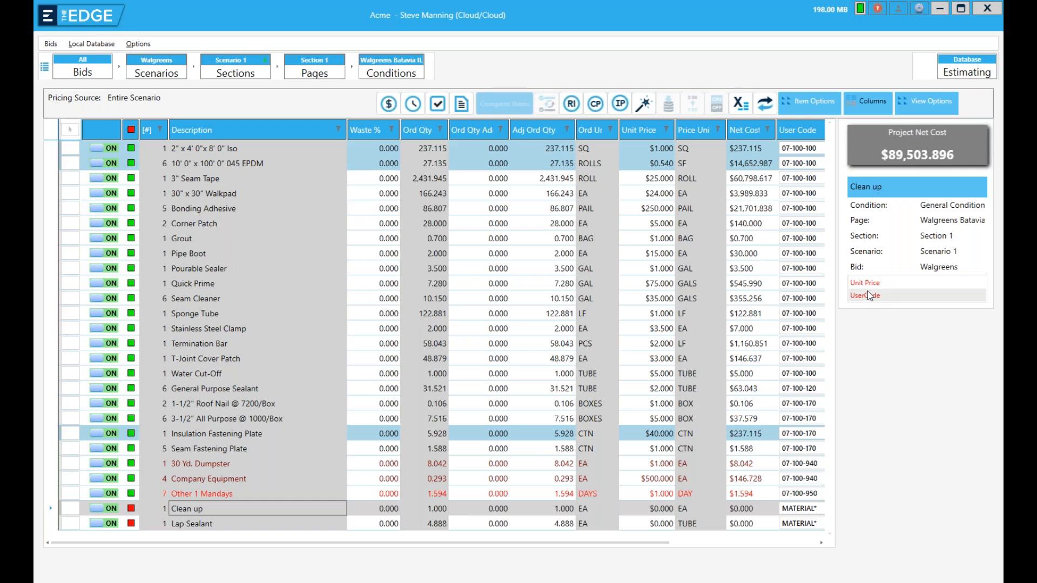
click(642, 109)
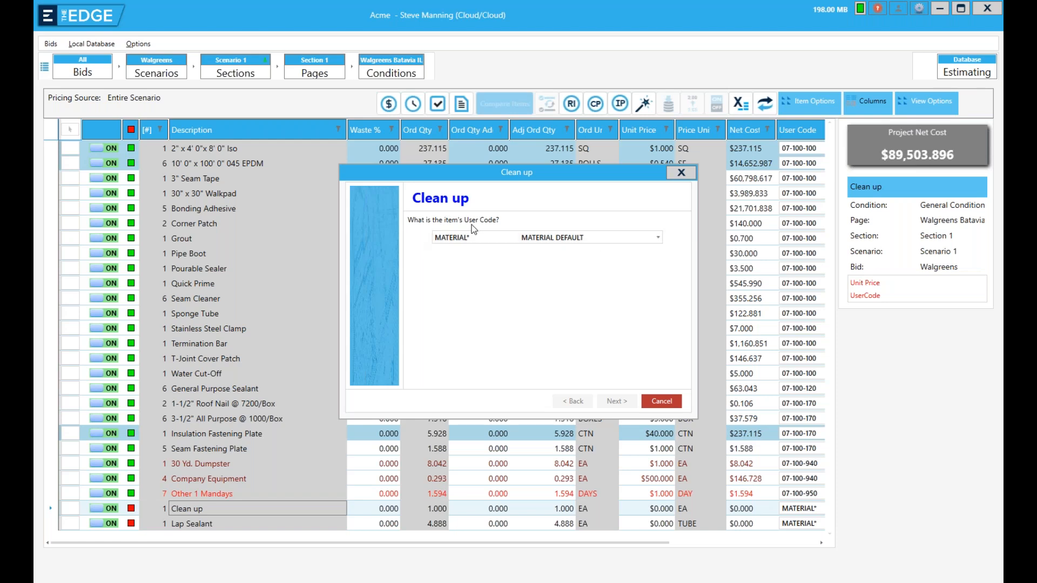
click(653, 238)
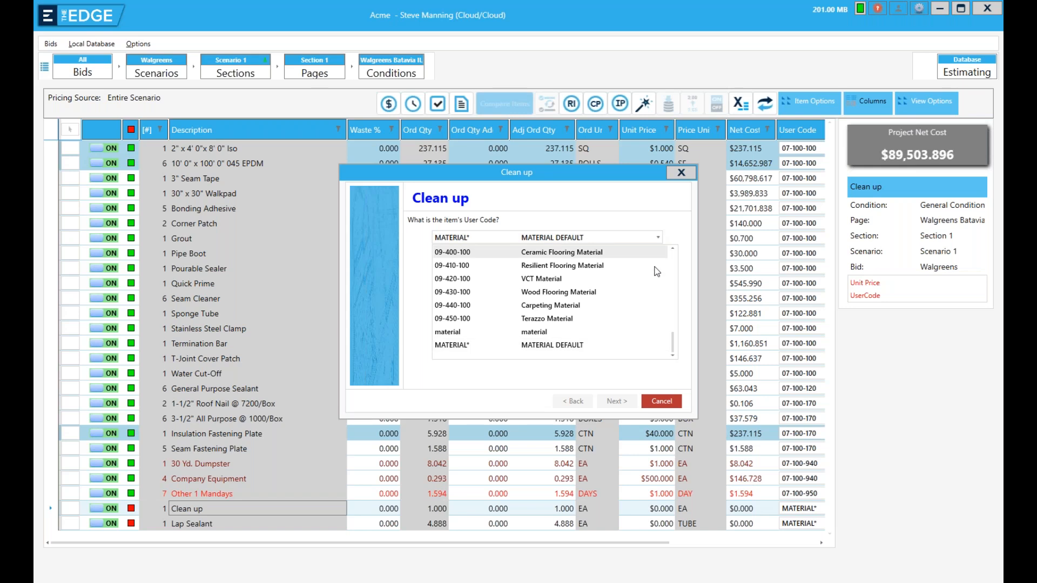
scroll(649, 293, up, 6)
scroll(648, 293, up, 2)
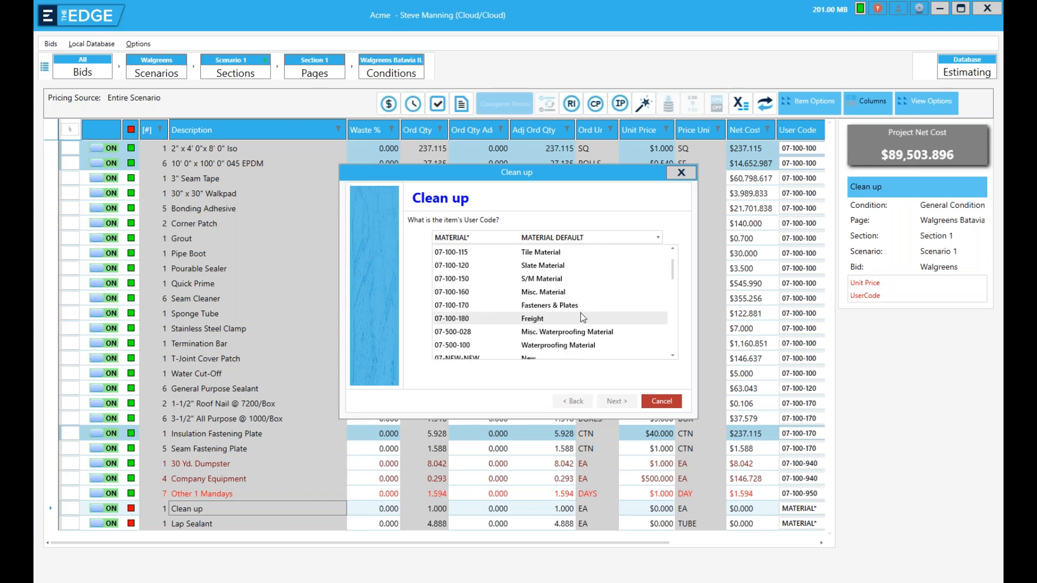
scroll(581, 317, up, 1)
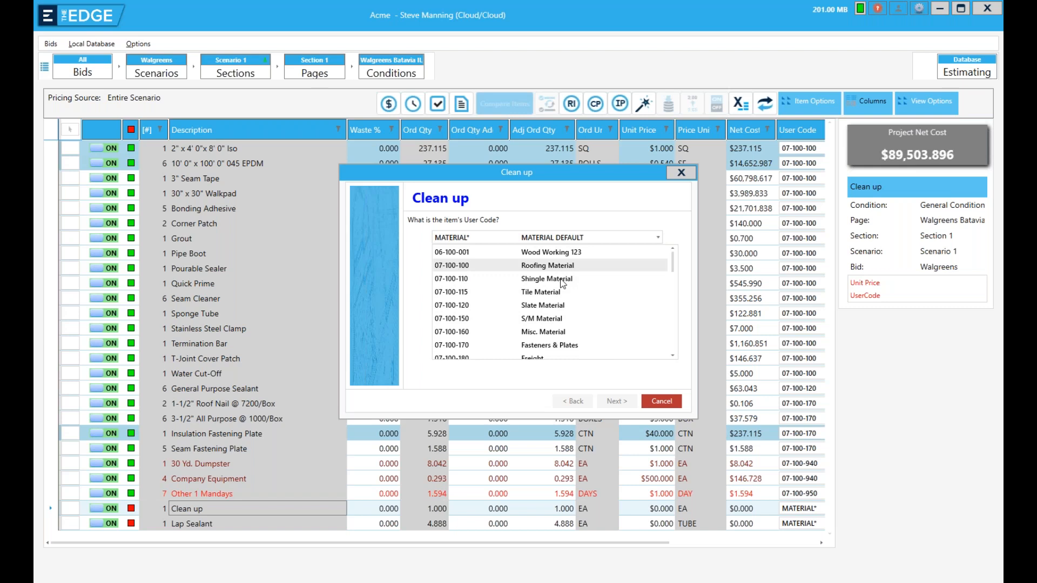
click(562, 331)
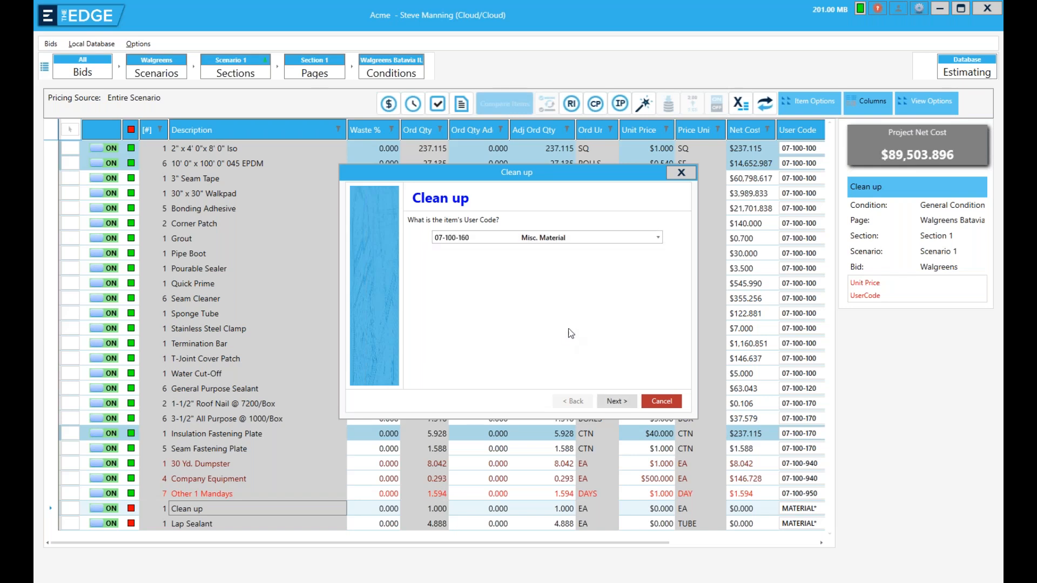
click(616, 400)
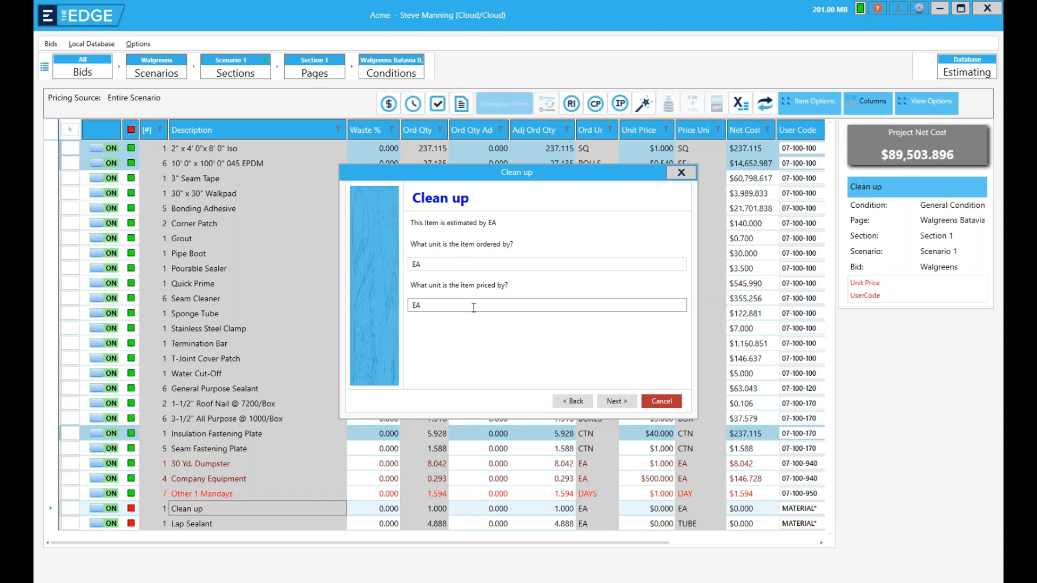
Step: Keep EA as Clean up's order and price units, set its unit price to 100 and finish with the remaining defaults
click(616, 401)
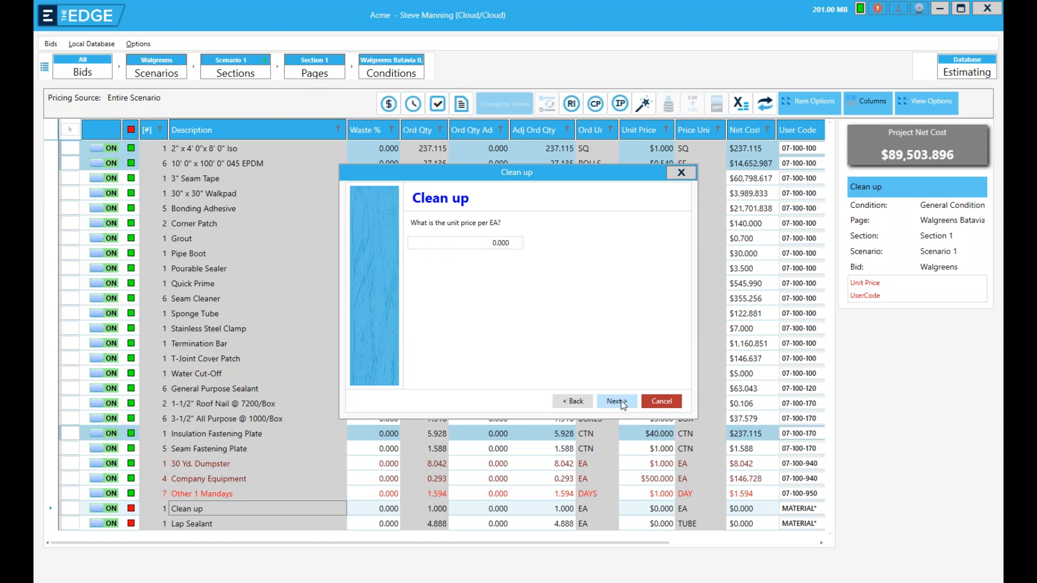
click(489, 243)
text(10)
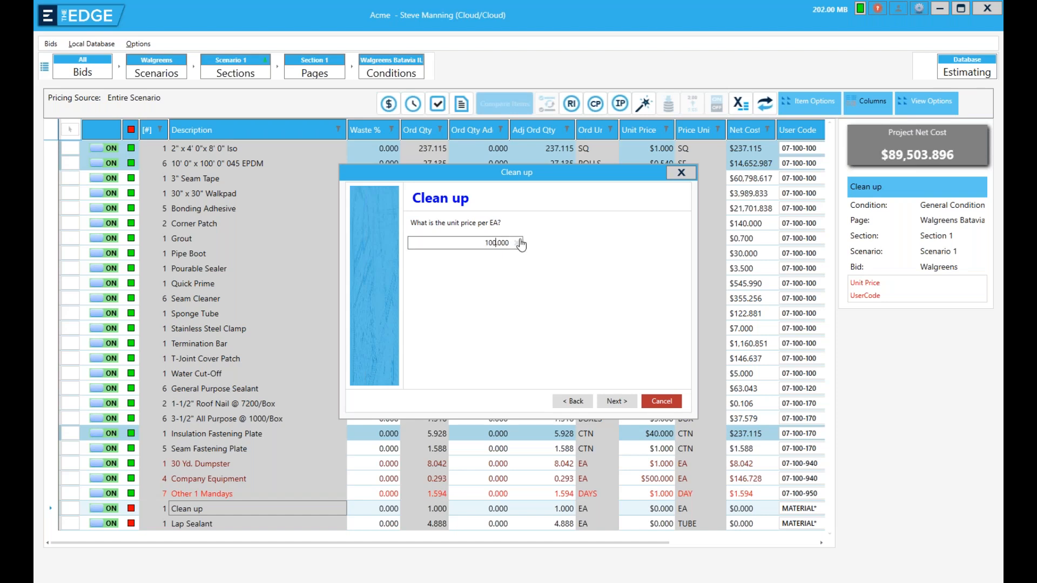
click(629, 403)
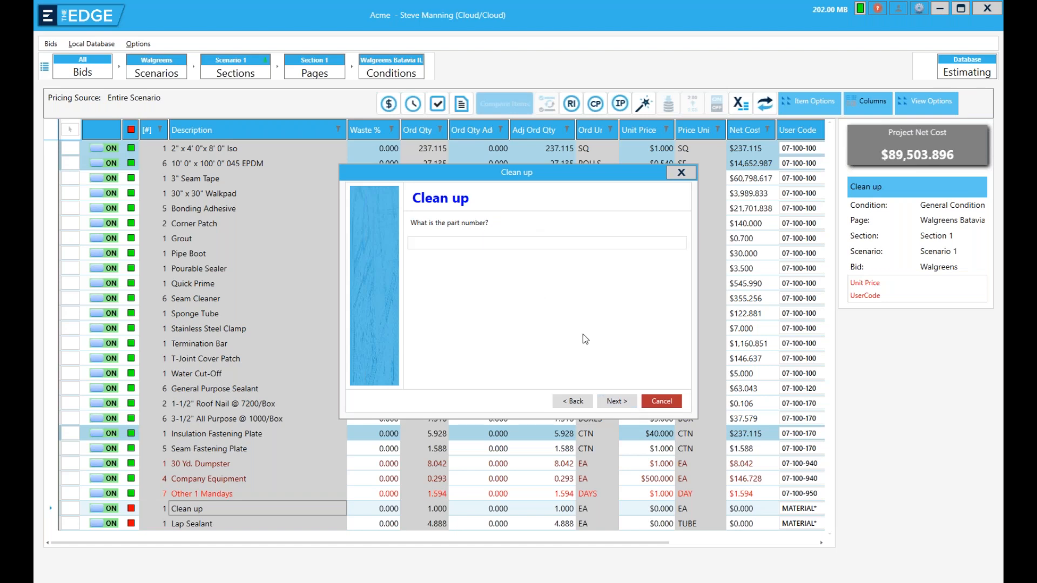
click(622, 404)
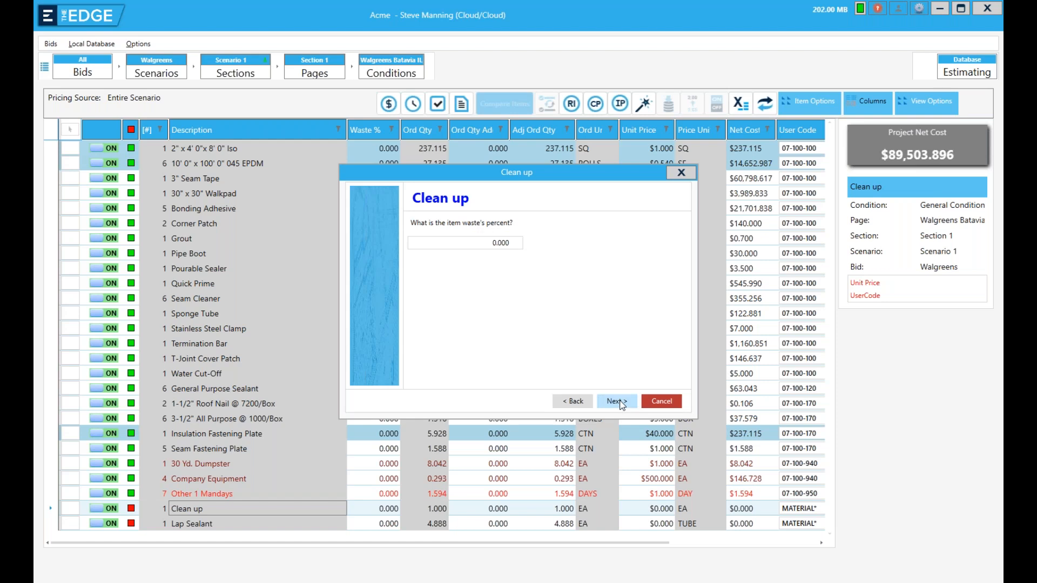
click(622, 405)
click(622, 405)
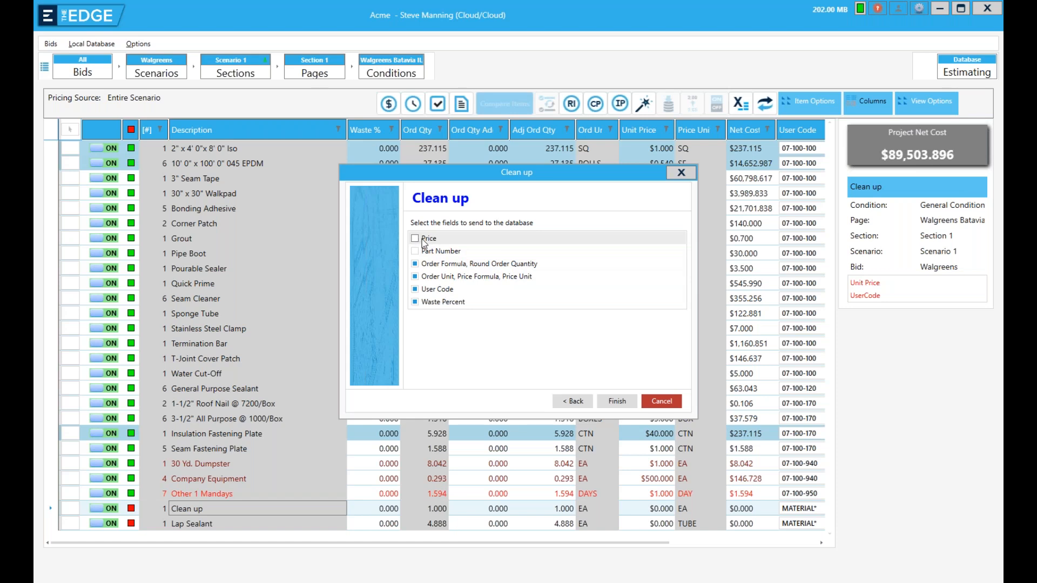
click(622, 402)
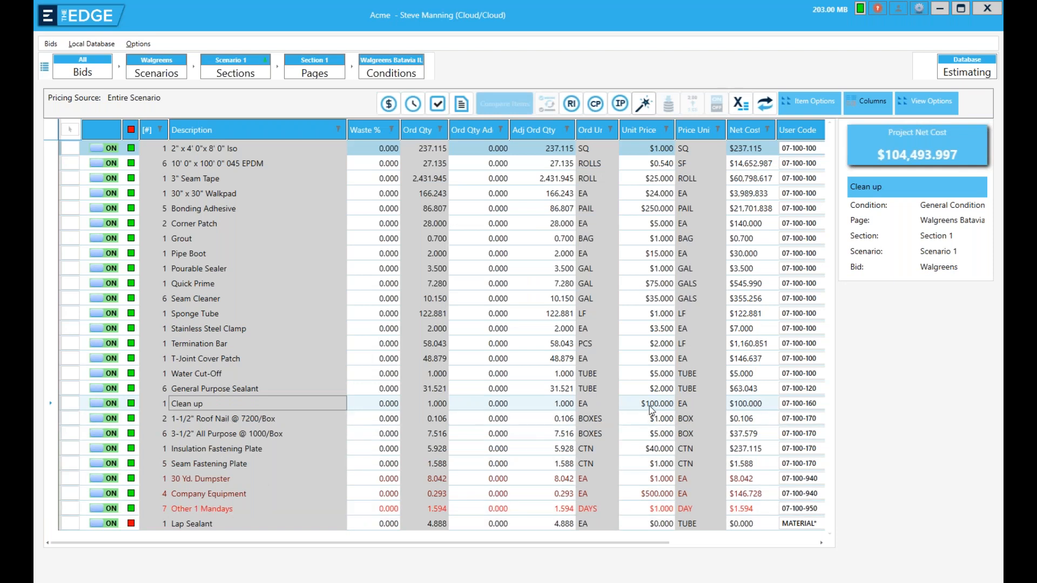
Step: Start the item setup wizard for Lap Sealant and assign user code 07-100-100 Roofing Material
click(608, 524)
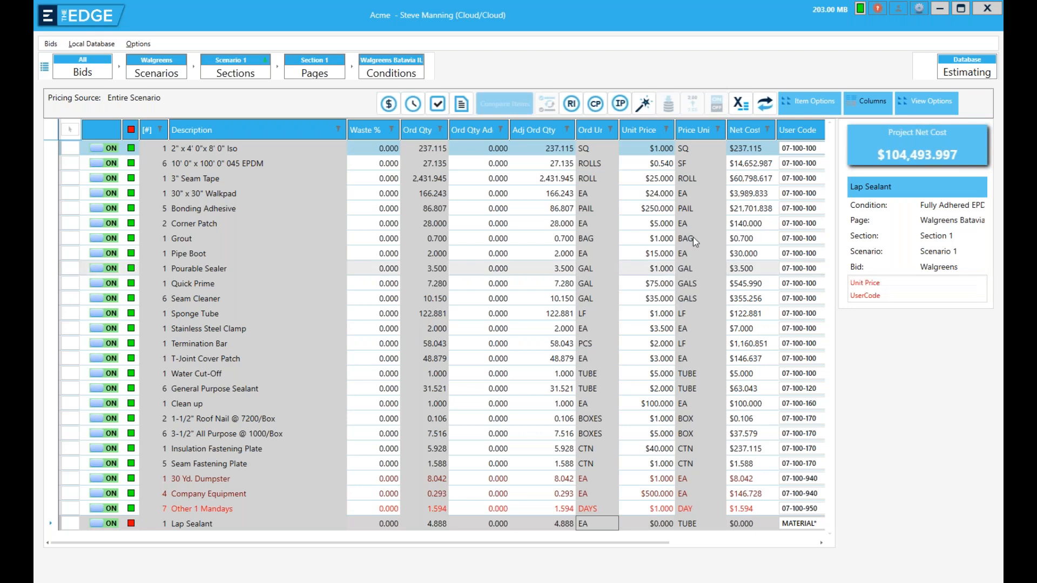
click(642, 108)
click(653, 239)
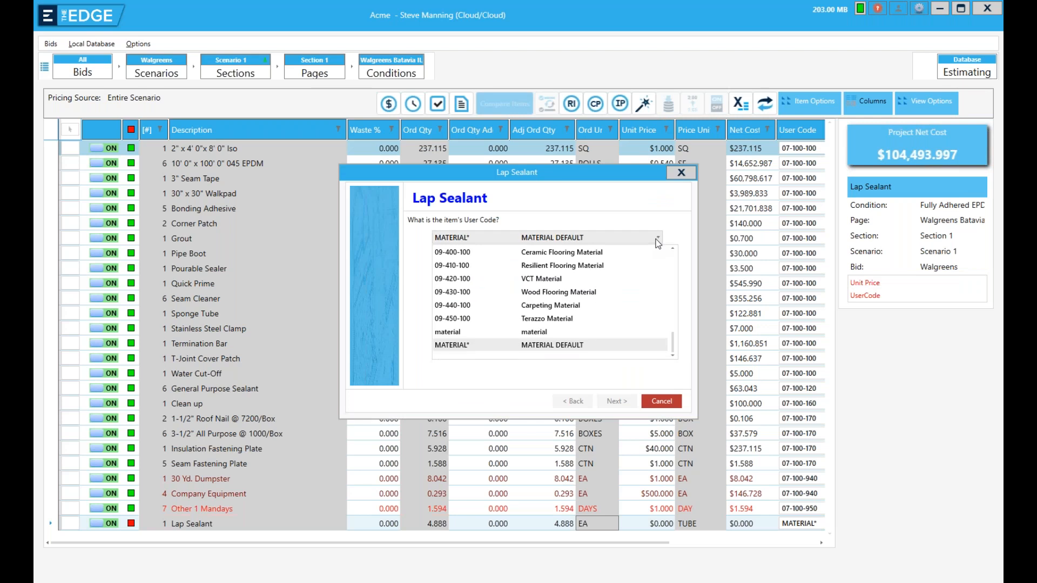
scroll(594, 300, up, 10)
scroll(589, 308, down, 2)
scroll(587, 310, up, 8)
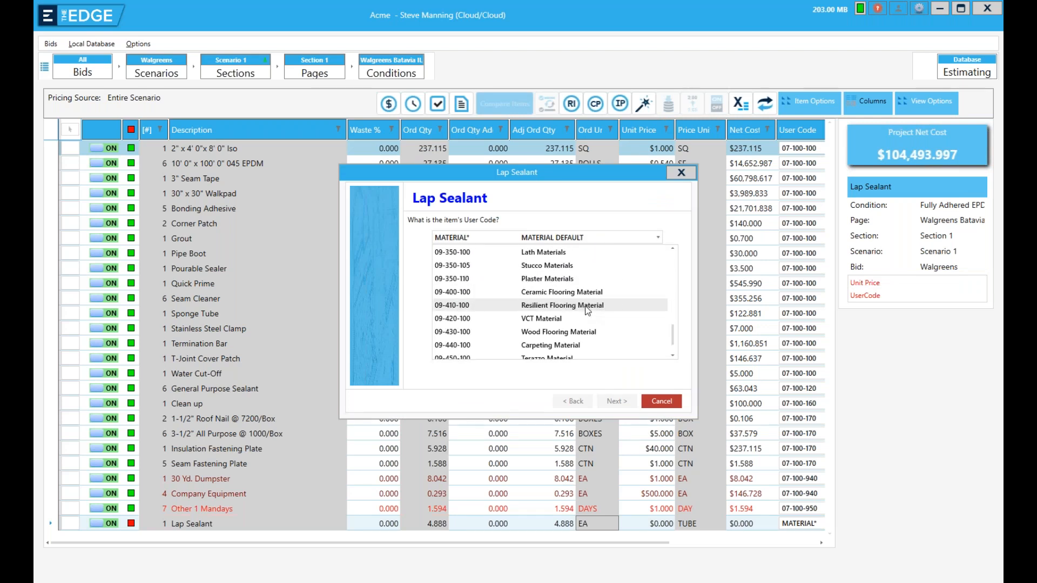
scroll(584, 305, down, 1)
scroll(566, 289, up, 3)
click(558, 267)
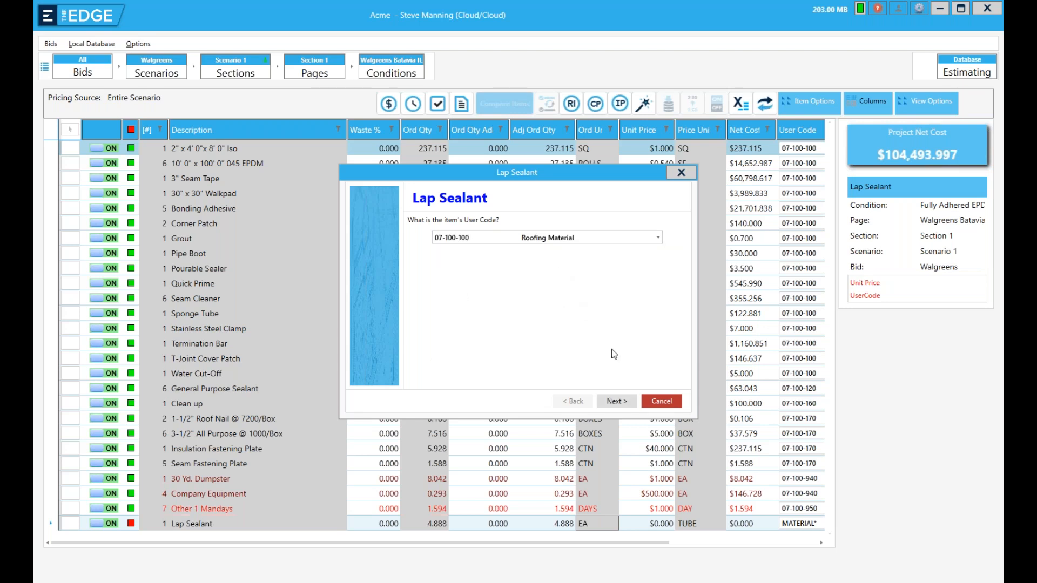
click(624, 400)
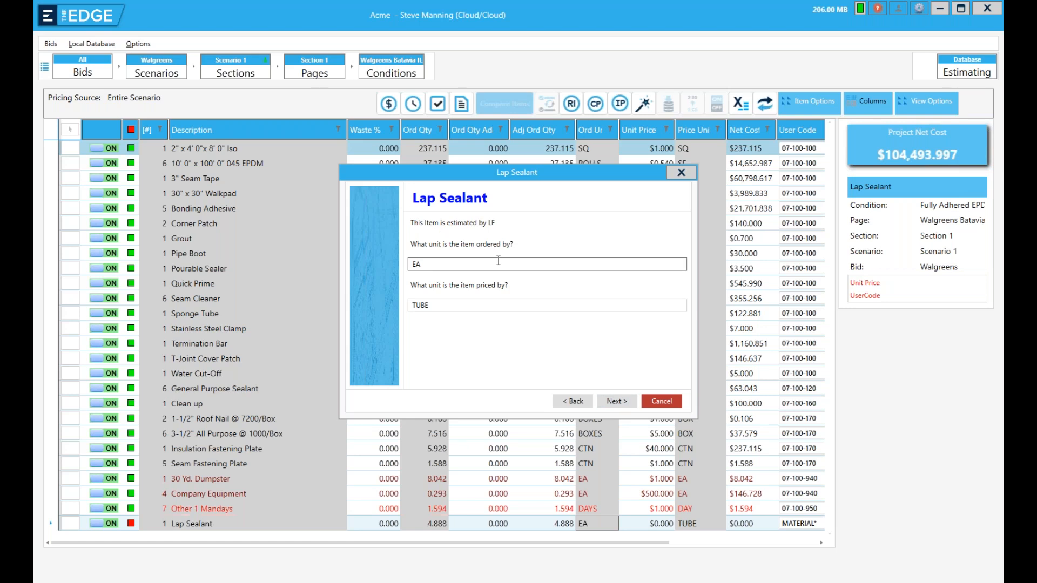
Step: Set the Lap Sealant's order unit to TUBE, keeping 20 LF per tube and auto-rounding enabled
click(450, 263)
drag(449, 263, 346, 271)
text(T)
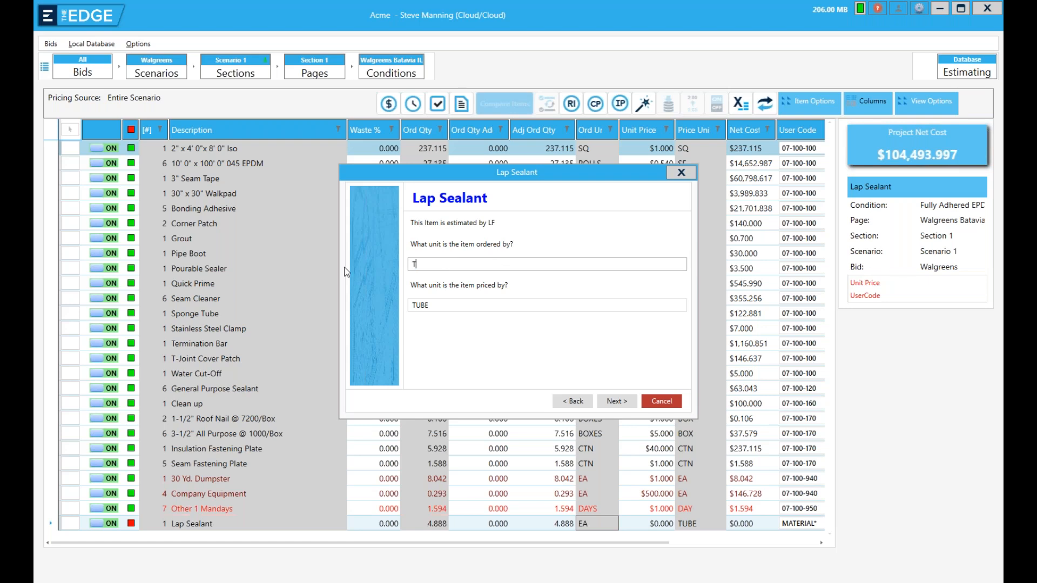
text(UBE)
click(620, 403)
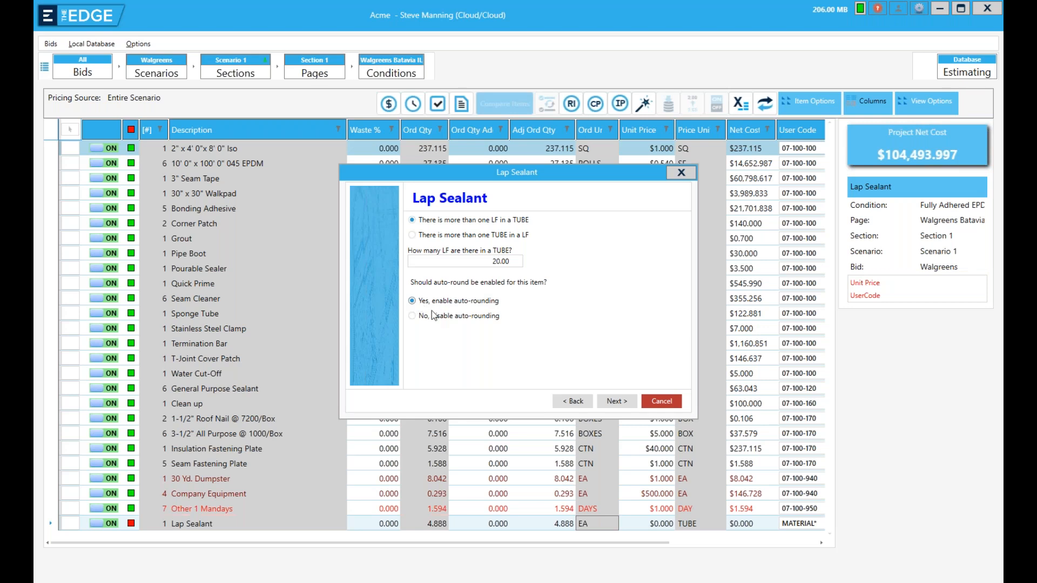
click(623, 404)
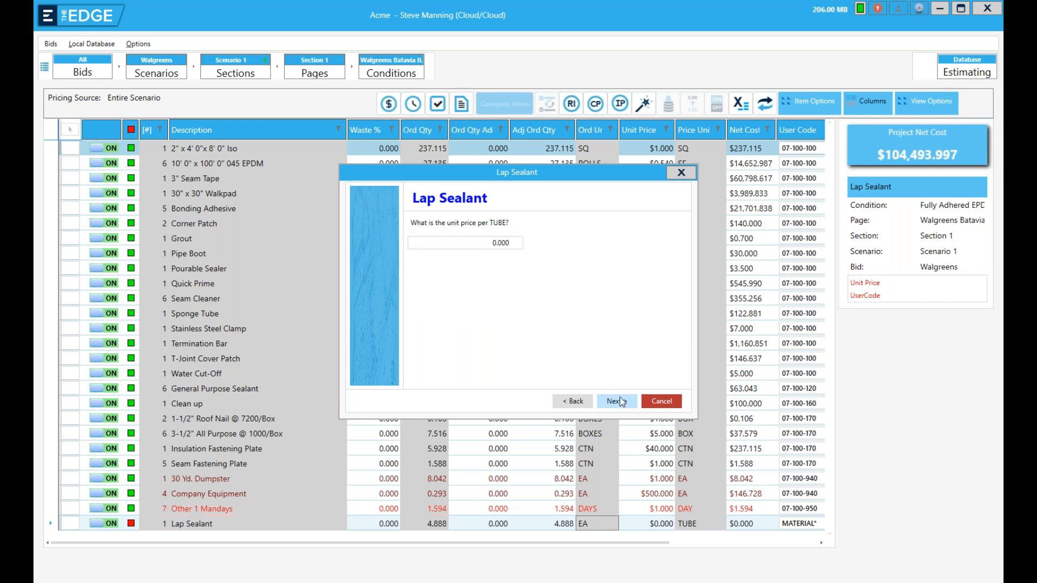
Step: Set the Lap Sealant's unit price to 7 per TUBE and its waste to 5 percent, leaving the part number blank
click(472, 247)
double_click(495, 242)
text(7)
click(617, 404)
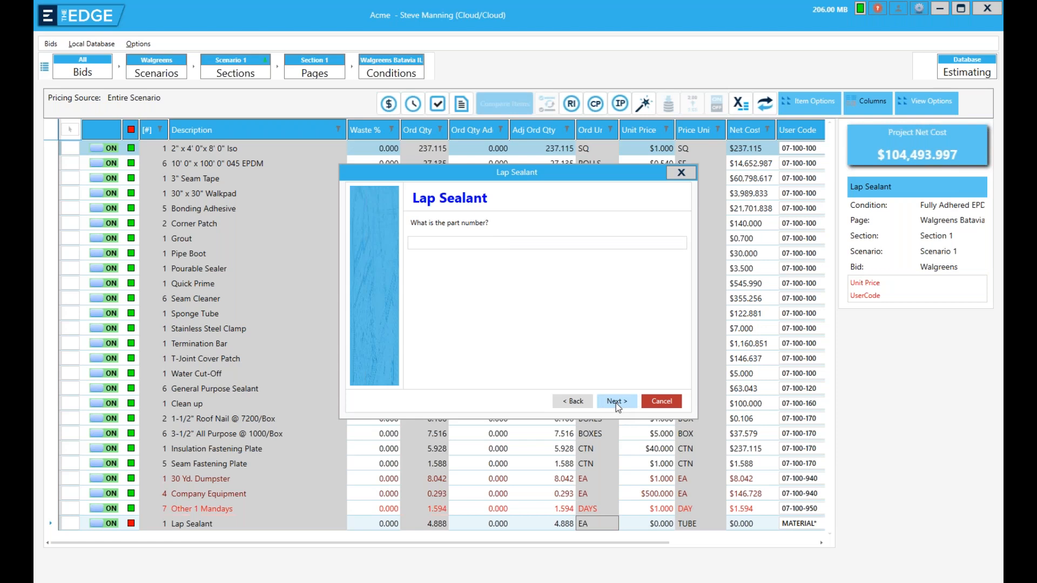
click(615, 403)
click(495, 243)
text(5)
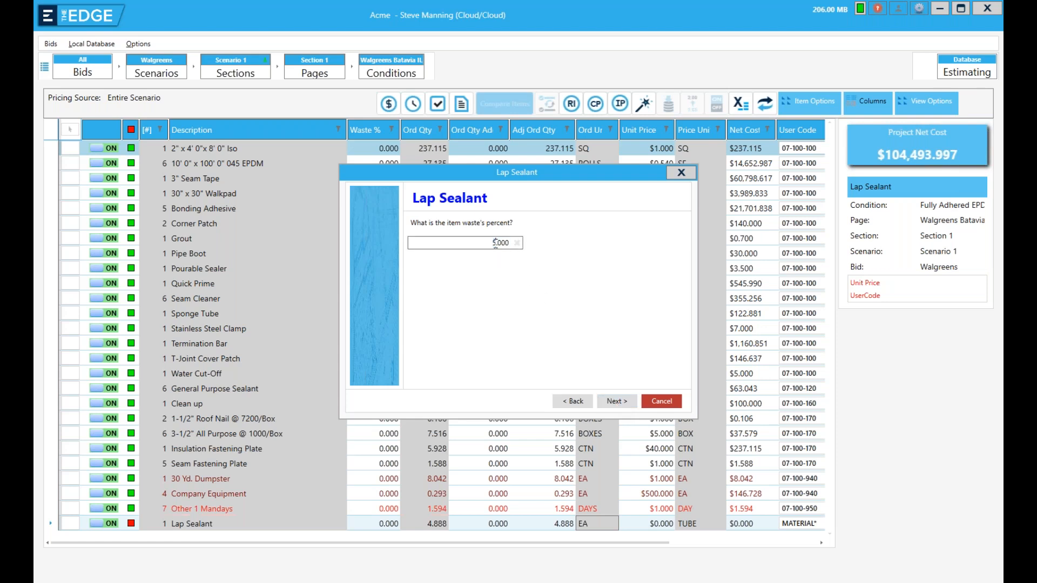
Step: Include the price among the fields sent to the database and finish the Lap Sealant setup
click(618, 402)
click(415, 238)
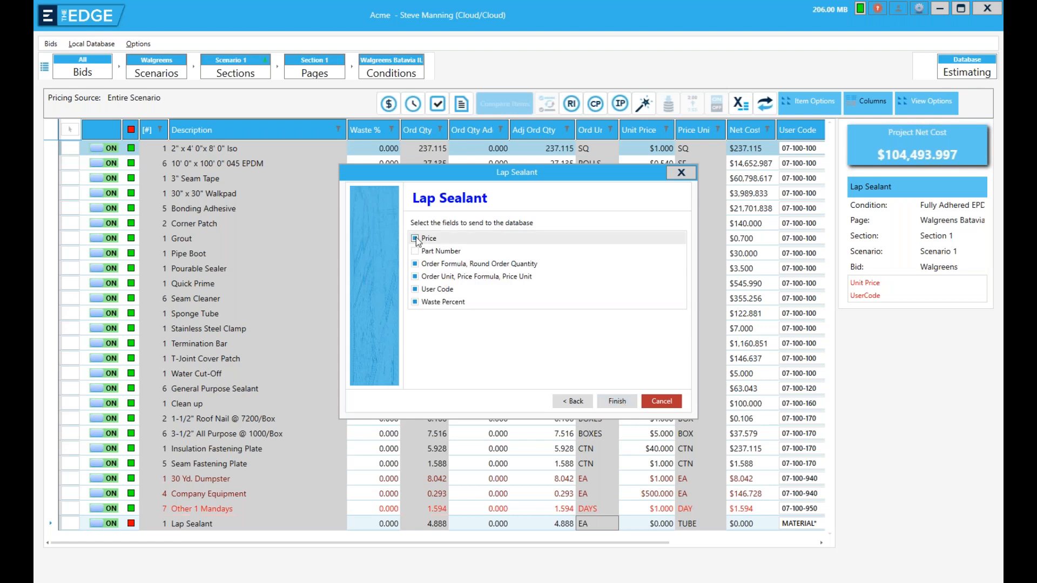
click(614, 405)
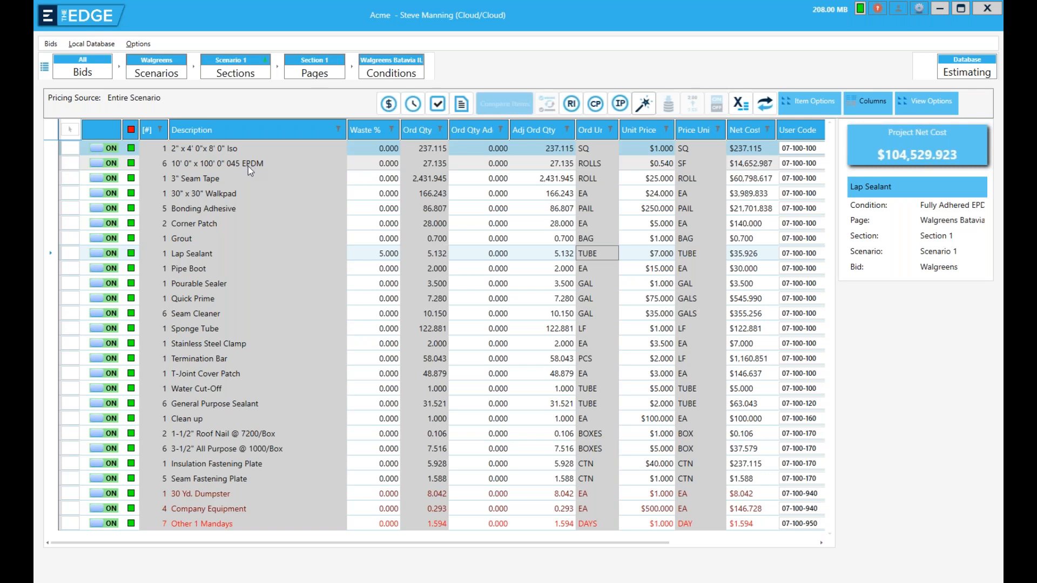
Step: Replace the tilde code for the 2" x 4' 0" x 8' 0" Iso item's insulation type with Cover Board
click(239, 148)
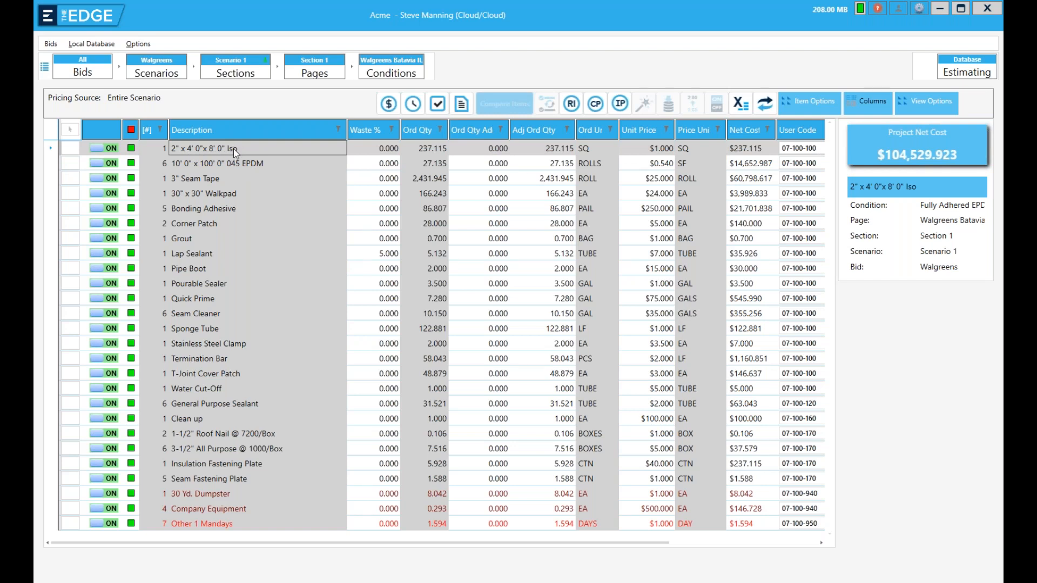
click(765, 104)
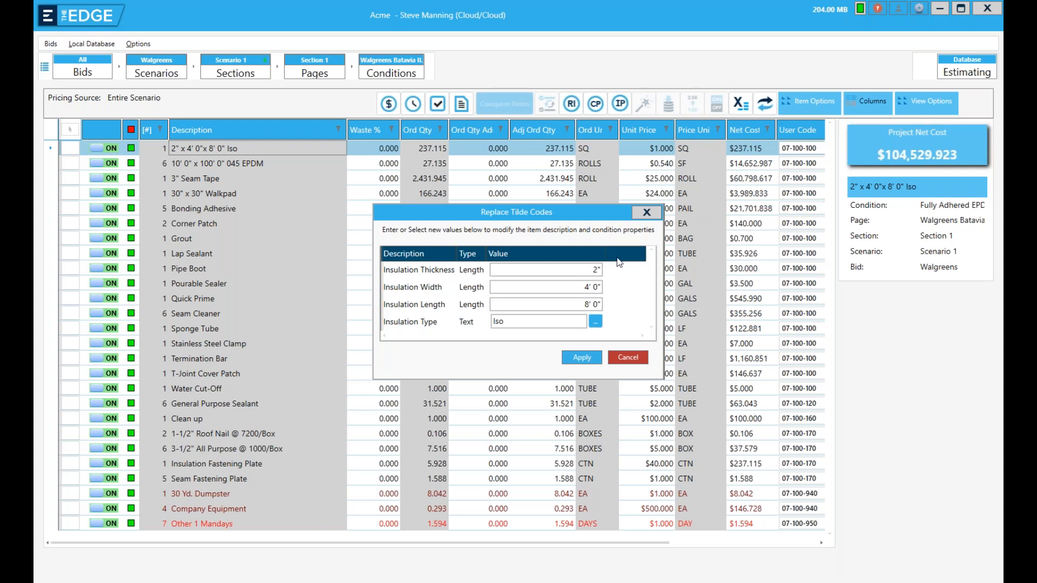
click(584, 270)
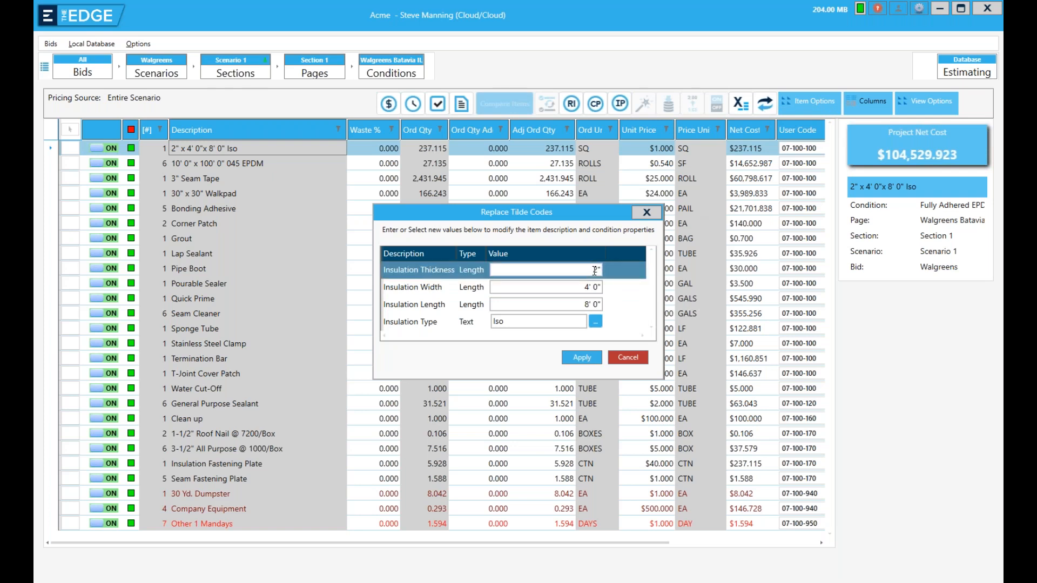
click(599, 325)
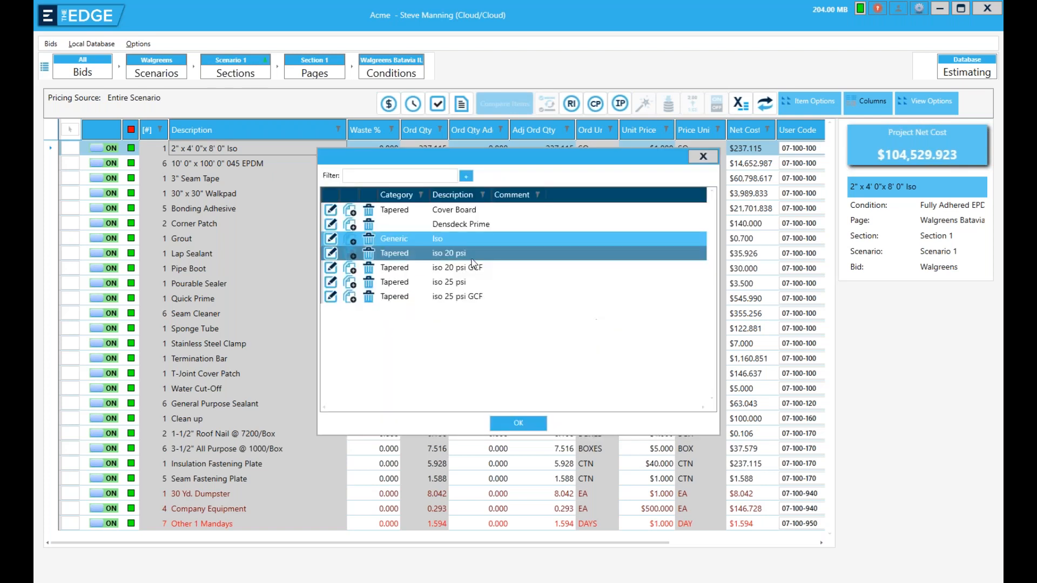
click(454, 214)
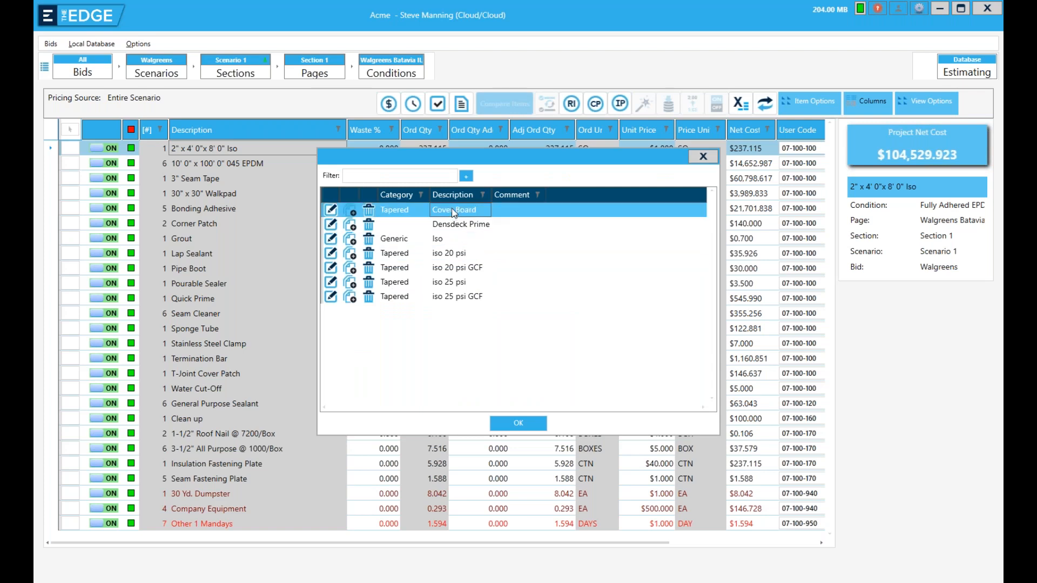
click(519, 422)
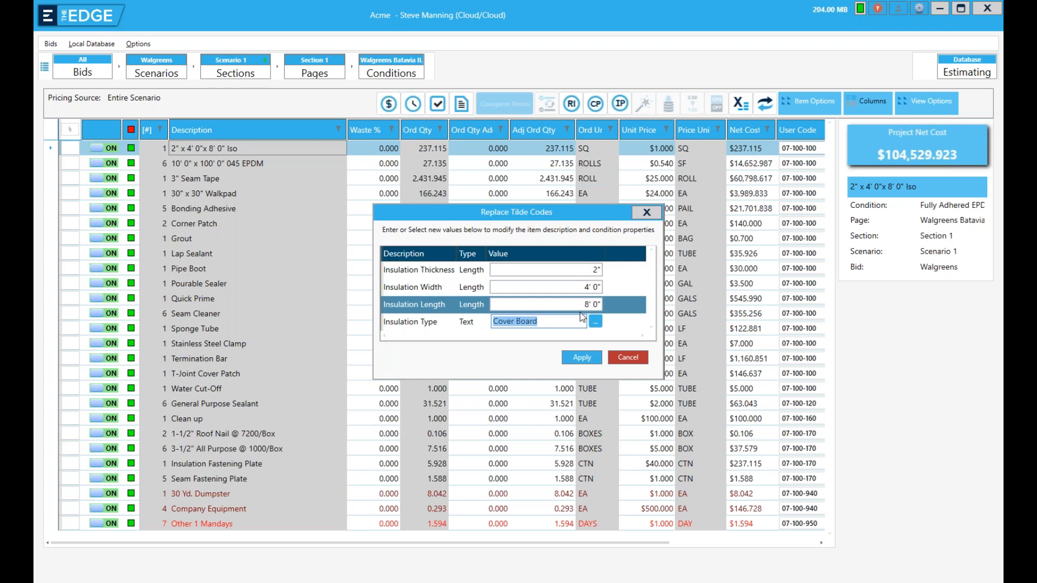
Step: Set the insulation thickness to .25, keeping the existing width and length, and apply the tilde code replacements
click(596, 269)
key(BackSpace)
text(2.25)
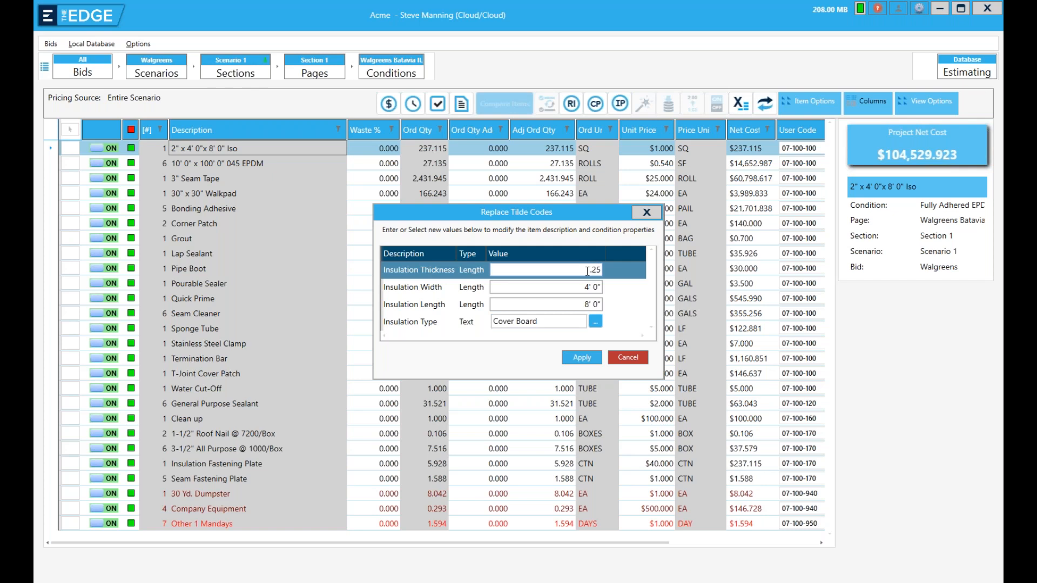
click(592, 288)
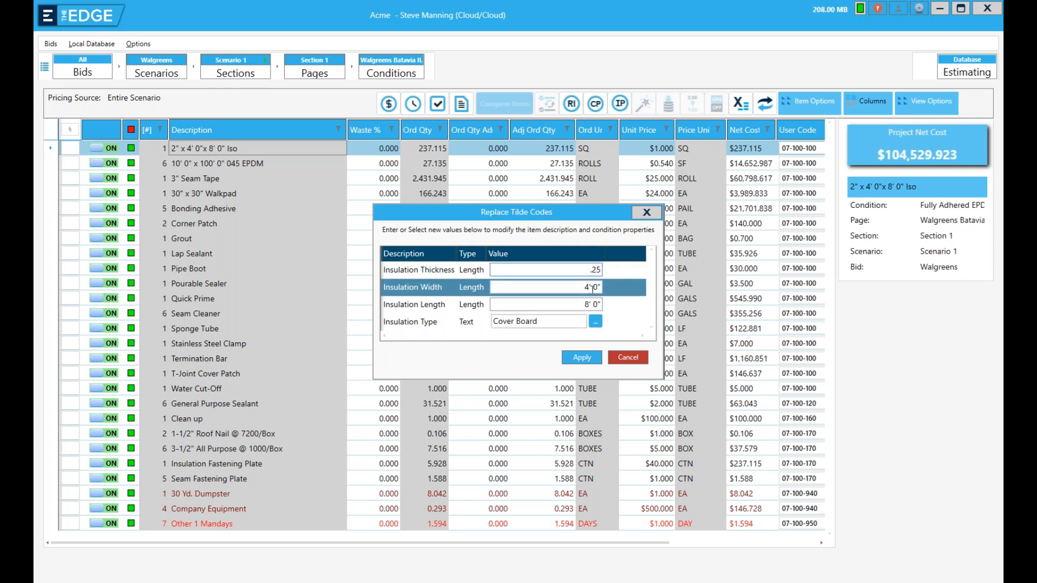
click(582, 358)
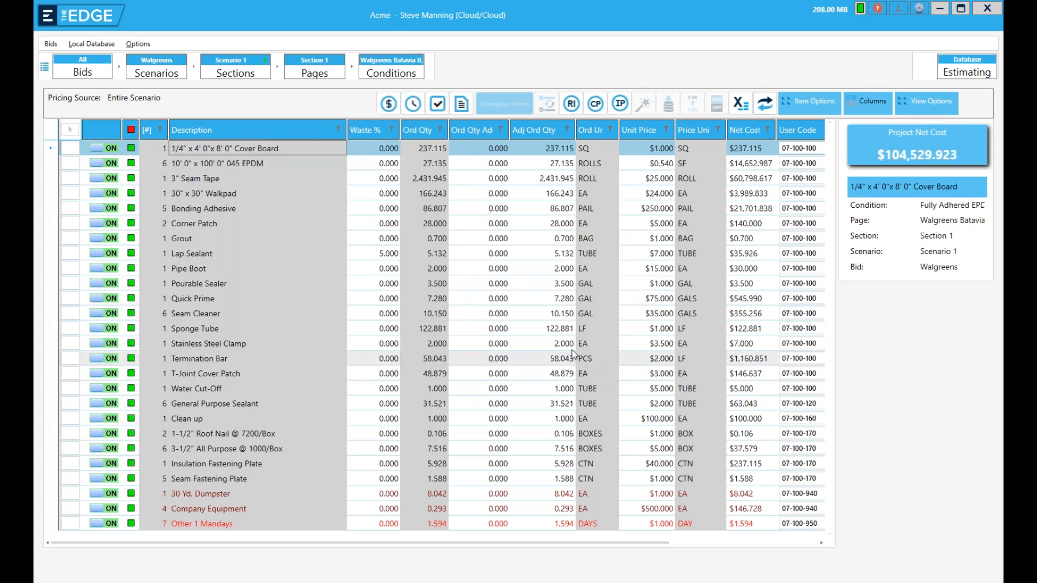
Step: Replace the roll type of the 10' 0" x 100' 0" 045 EPDM item with 045 TPO and apply it
click(256, 163)
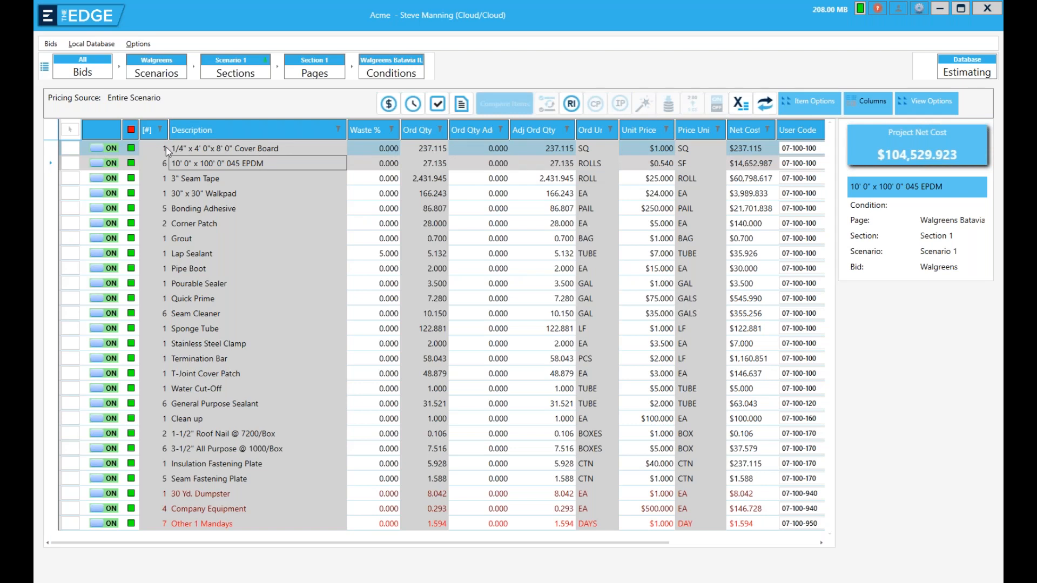
click(205, 149)
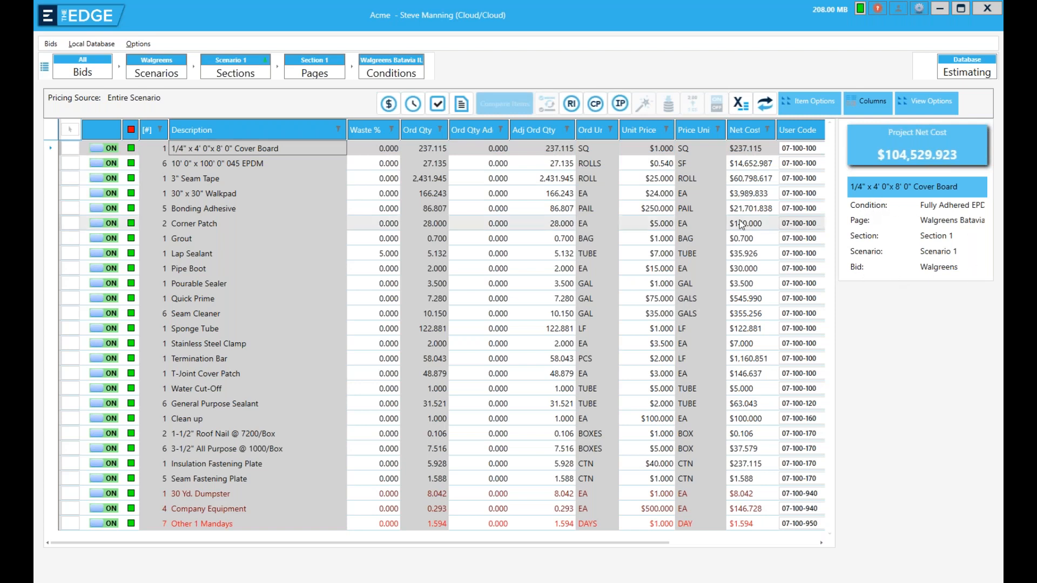
click(189, 163)
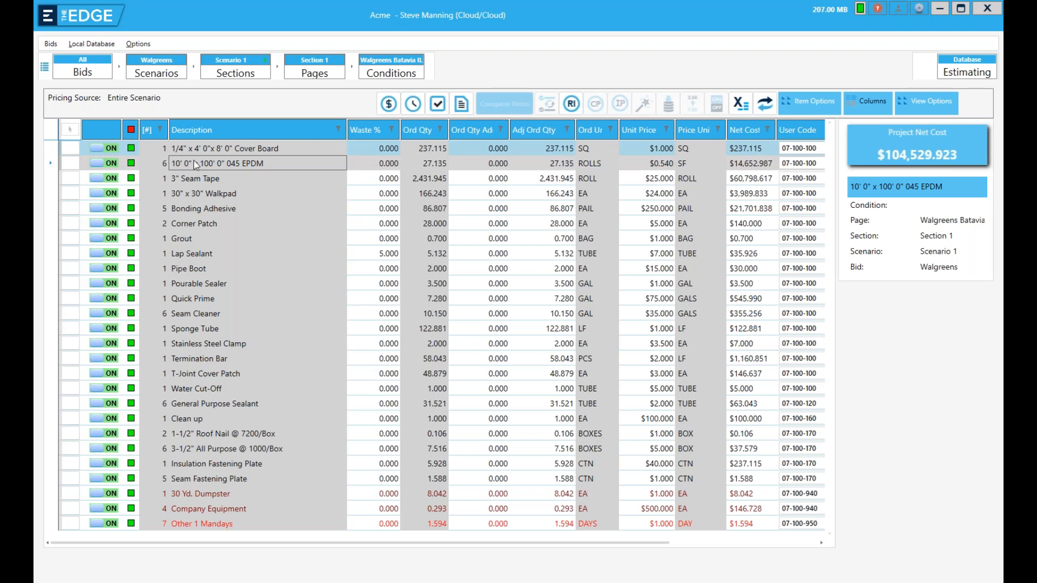
click(767, 103)
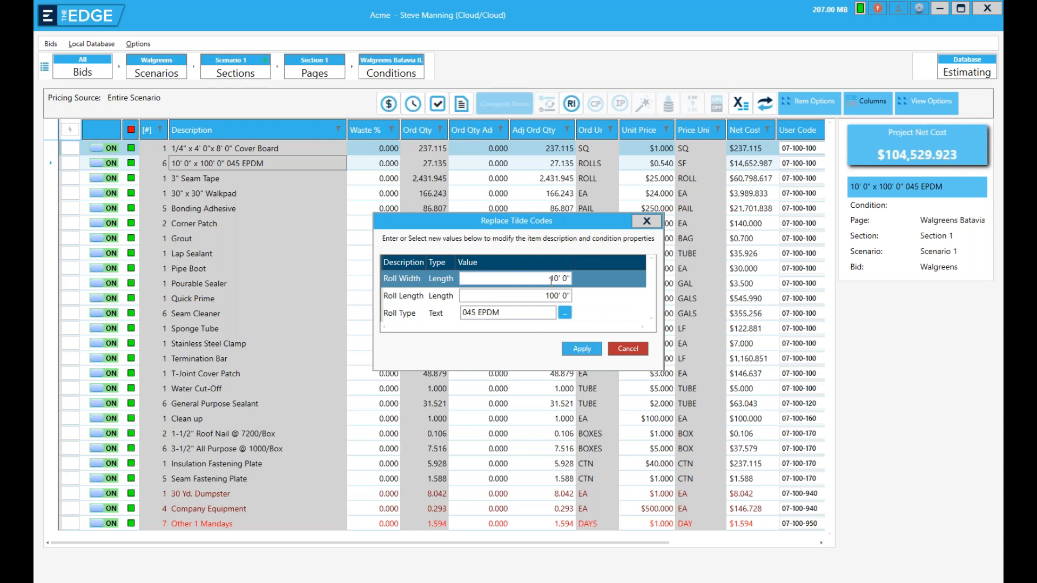
click(564, 314)
click(484, 181)
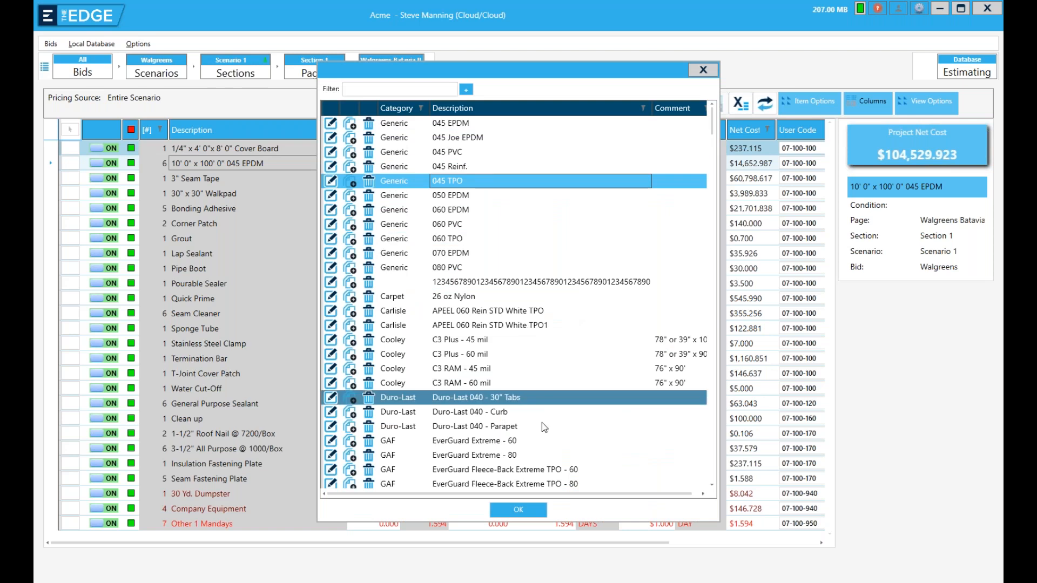
click(519, 509)
click(587, 351)
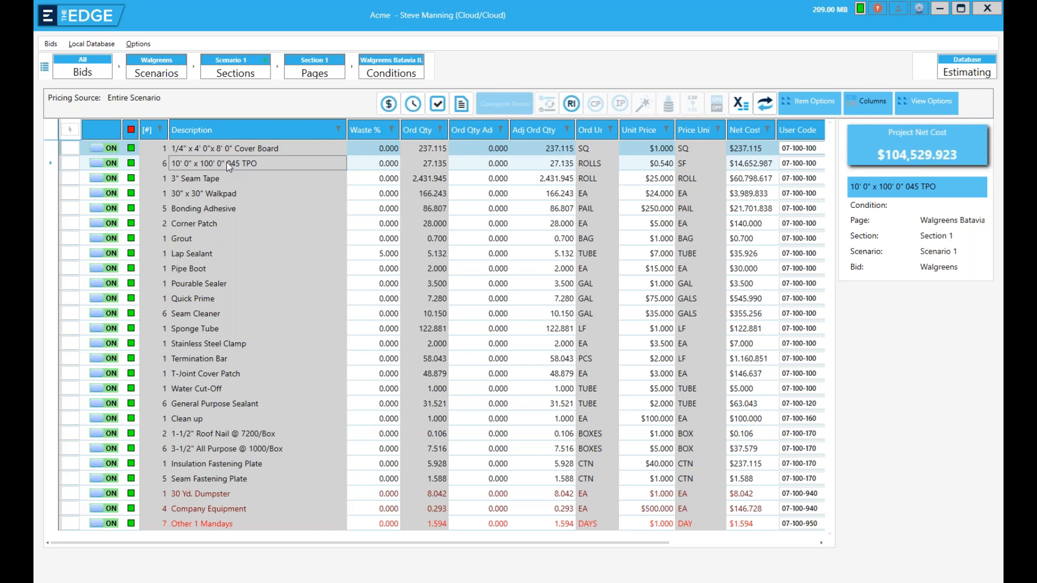
Step: Review the 045 TPO item's pricing details by condition, inspecting the Wall Flashing condition's properties without changing them
click(226, 150)
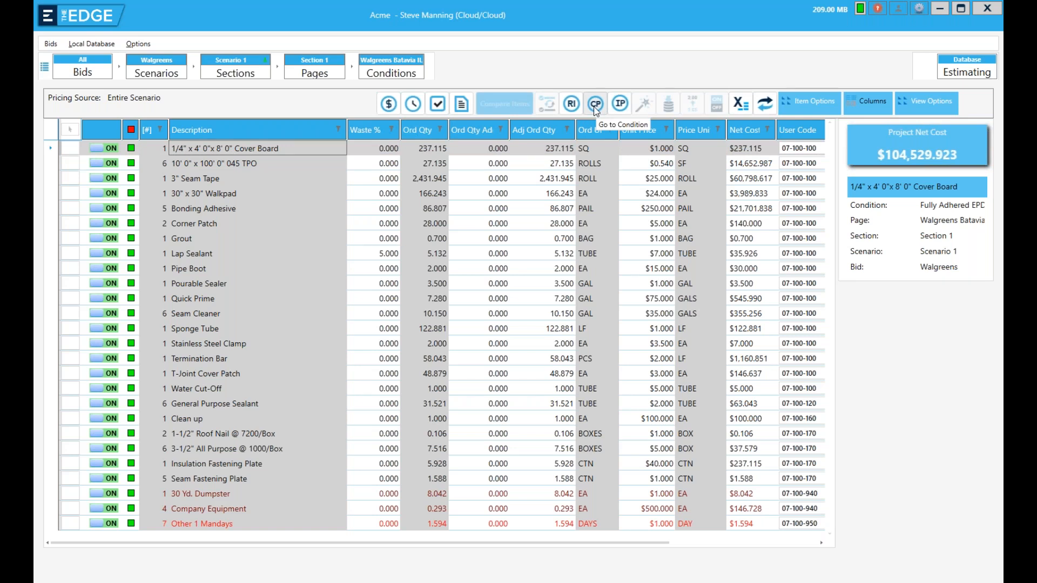
click(232, 165)
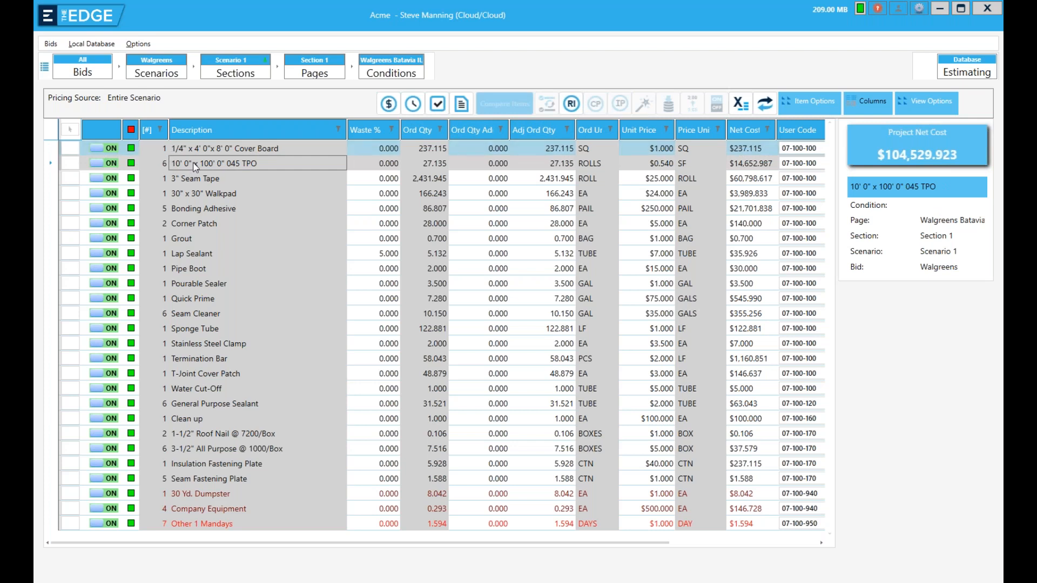
double_click(249, 165)
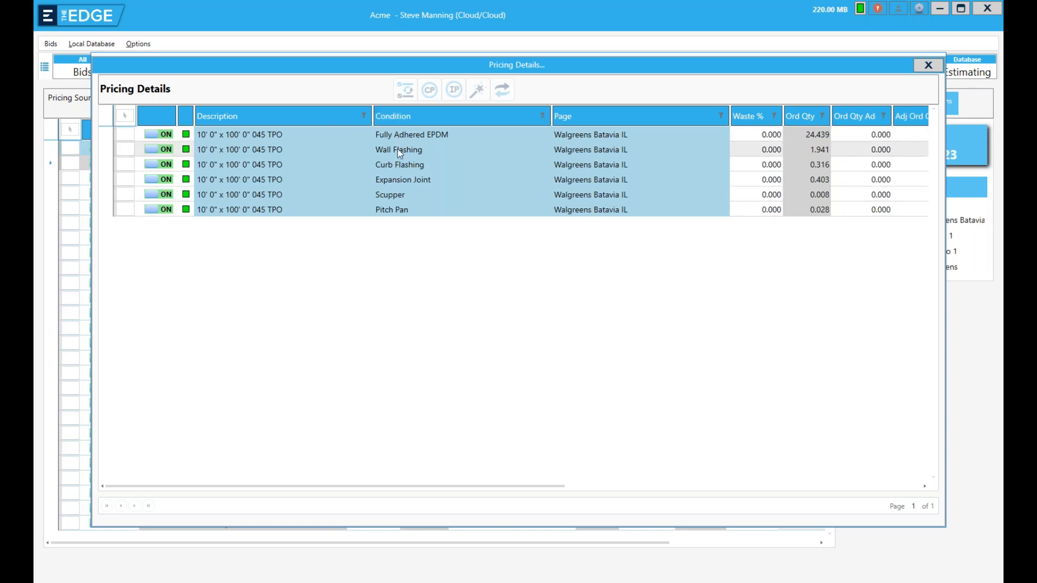
click(222, 149)
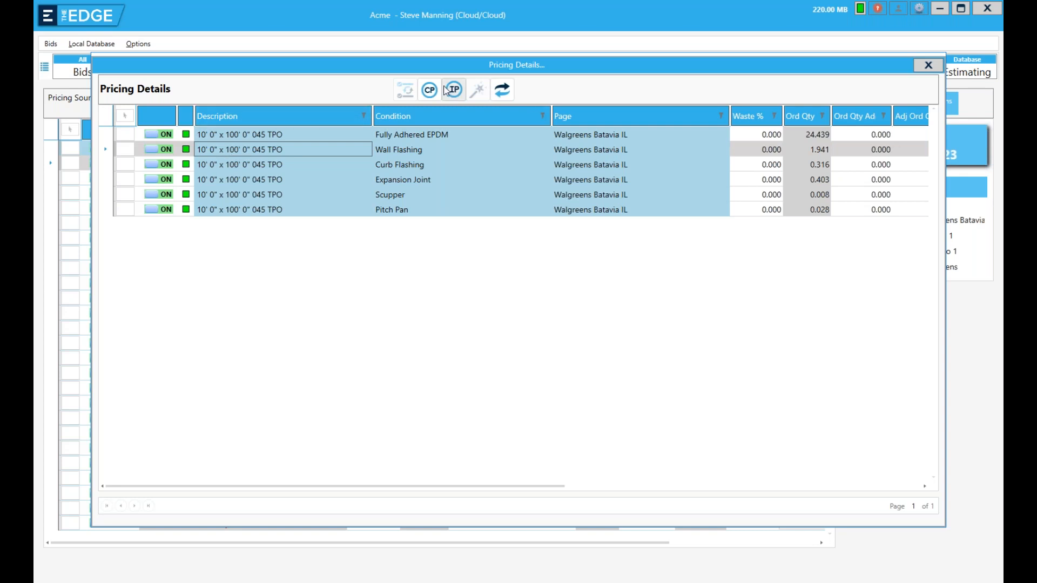
click(436, 90)
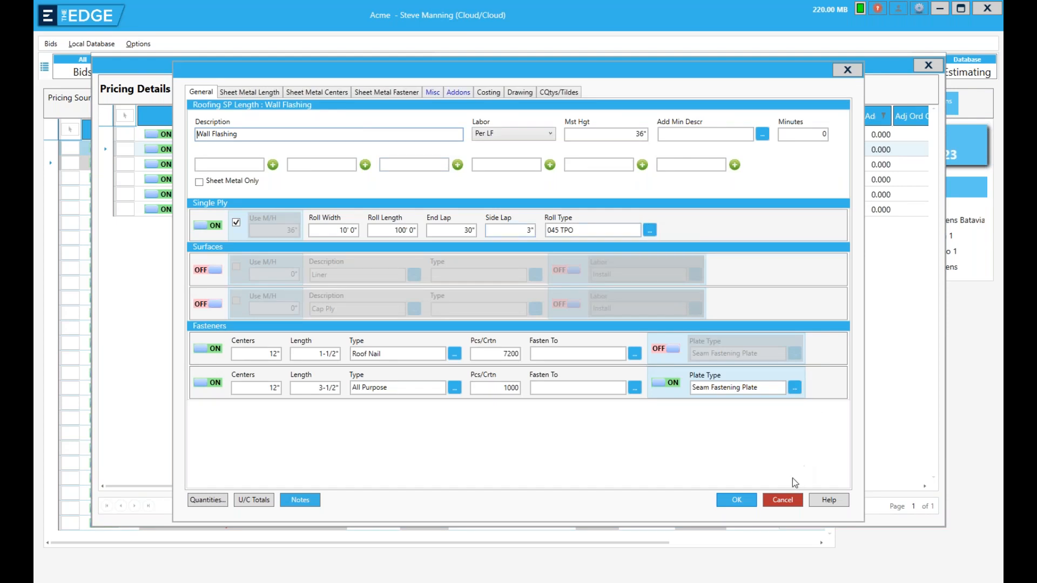
click(795, 498)
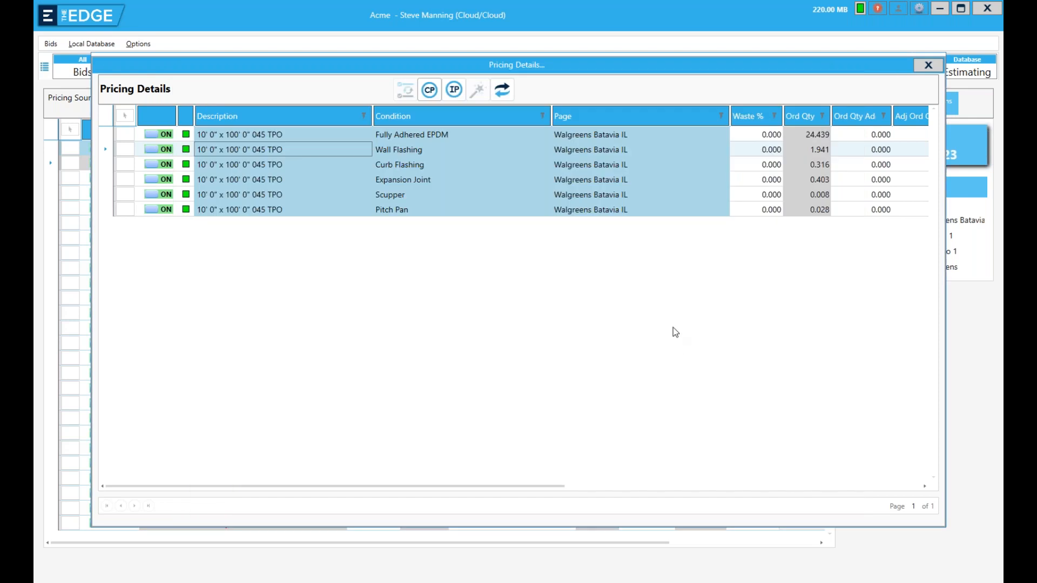
click(929, 65)
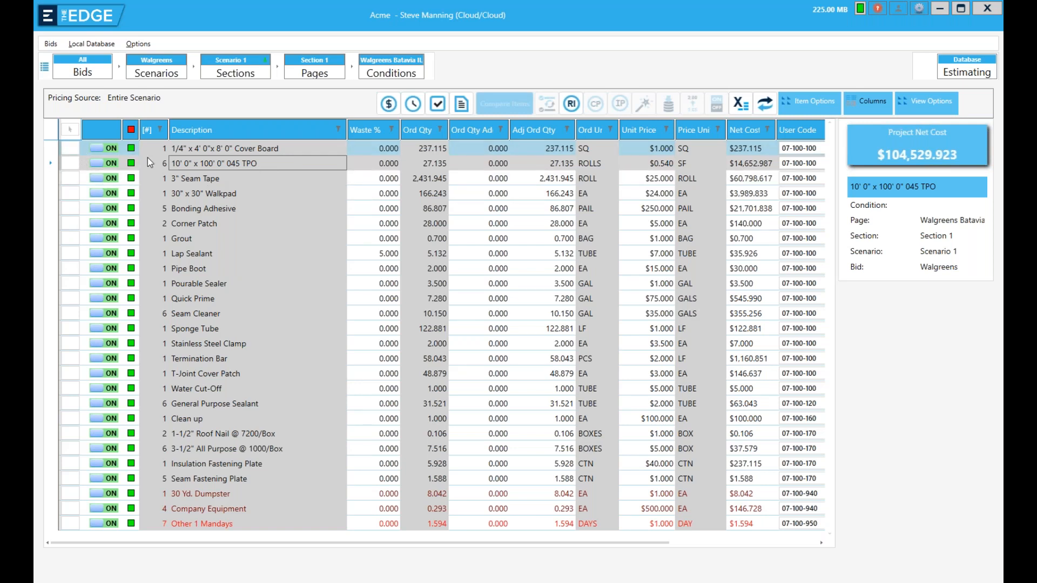
Step: Send the 045 TPO item's price, order formula, order and price units with price formula, user code and waste percent to the database
click(172, 151)
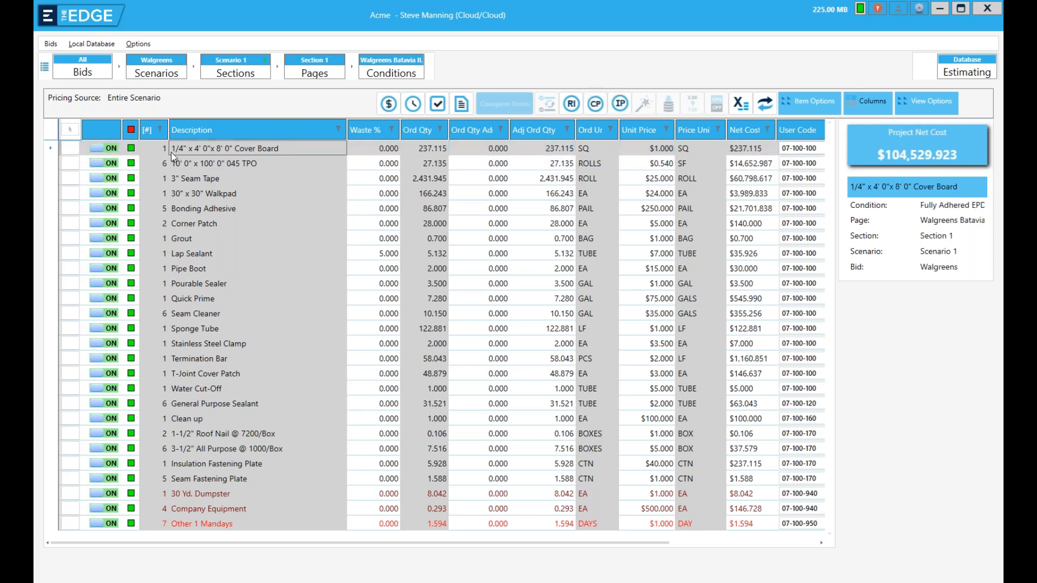
click(70, 161)
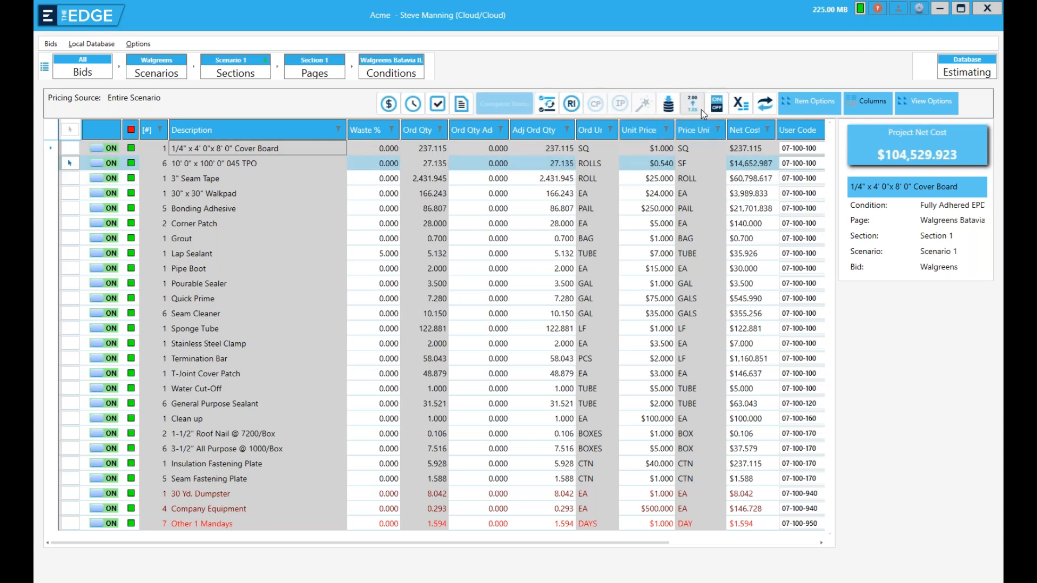
click(668, 106)
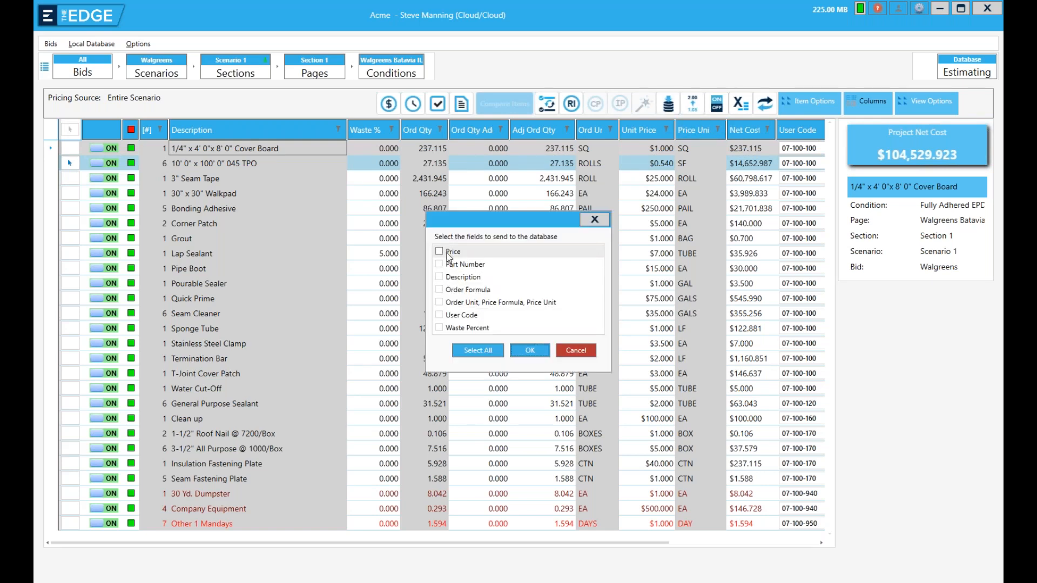
click(439, 252)
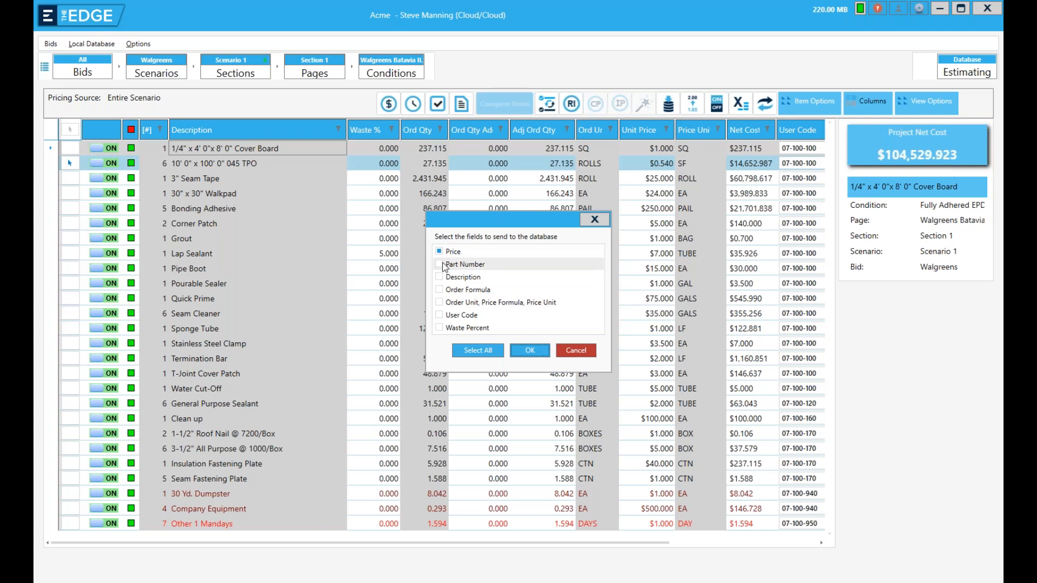
click(440, 290)
click(439, 302)
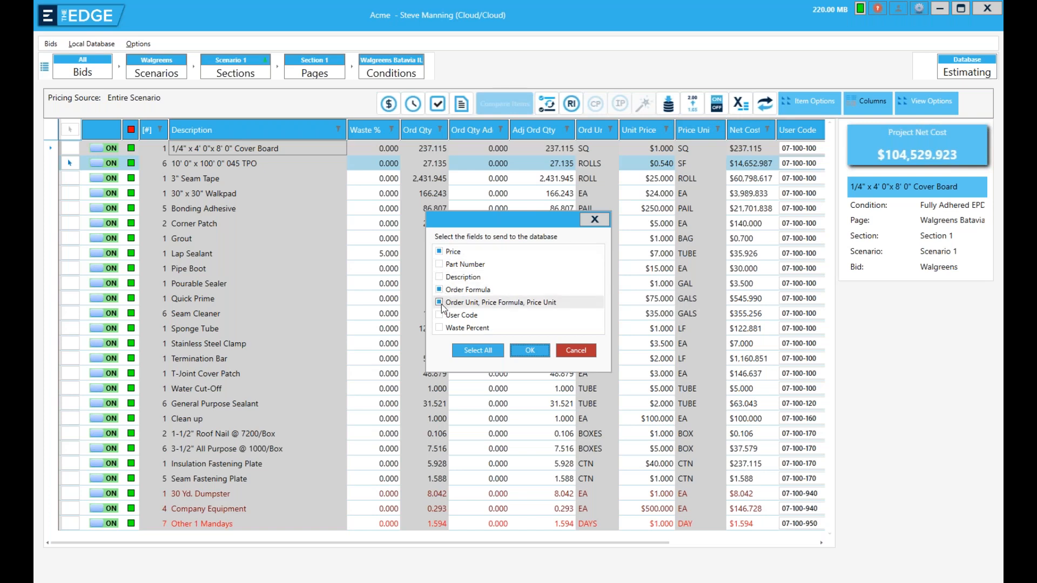
click(440, 329)
click(440, 316)
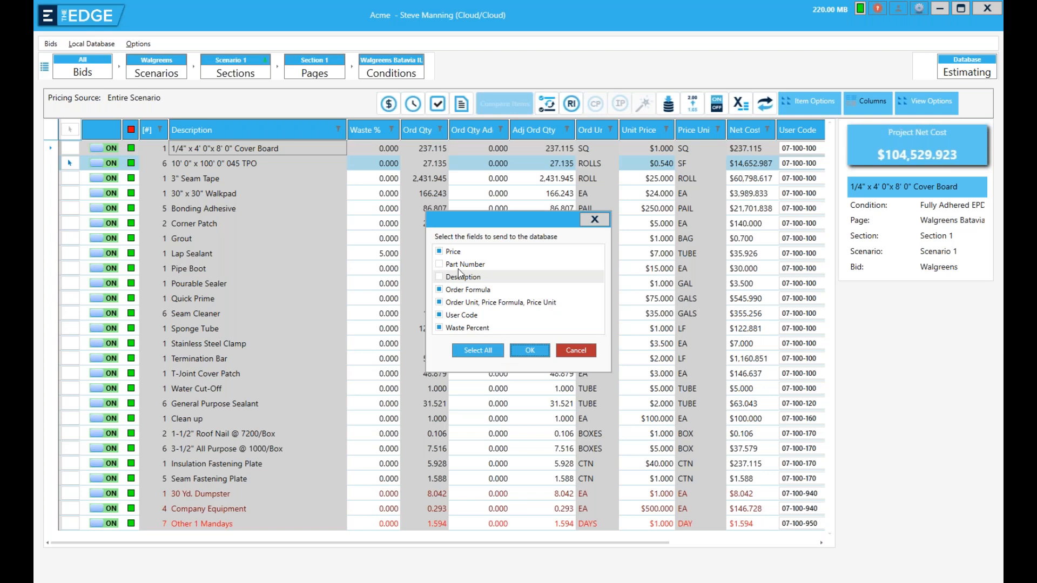
click(527, 355)
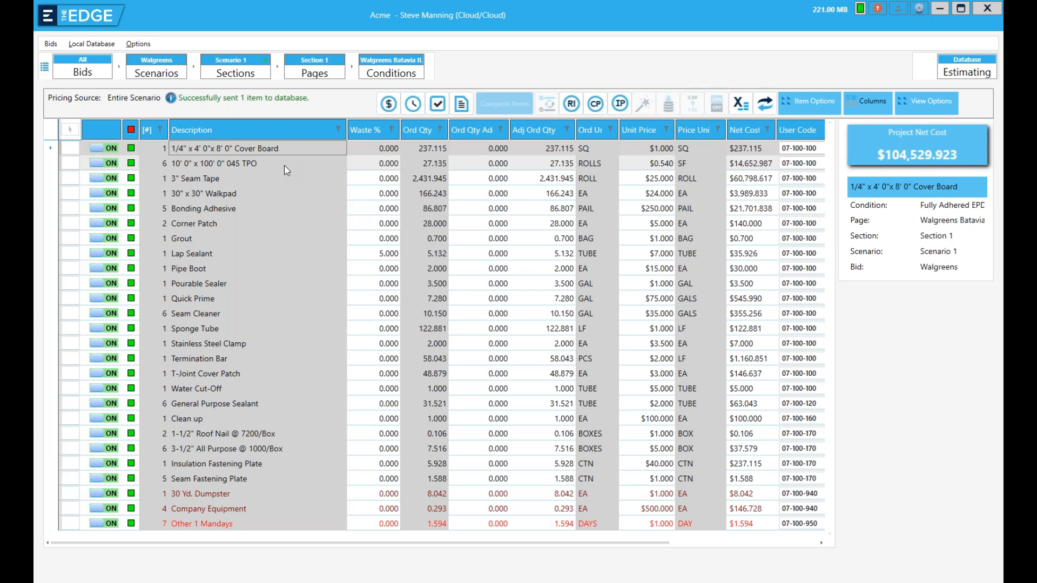
Step: Select the items from Cover Board through Corner Patch and look over the list of available reports
drag(72, 151, 72, 225)
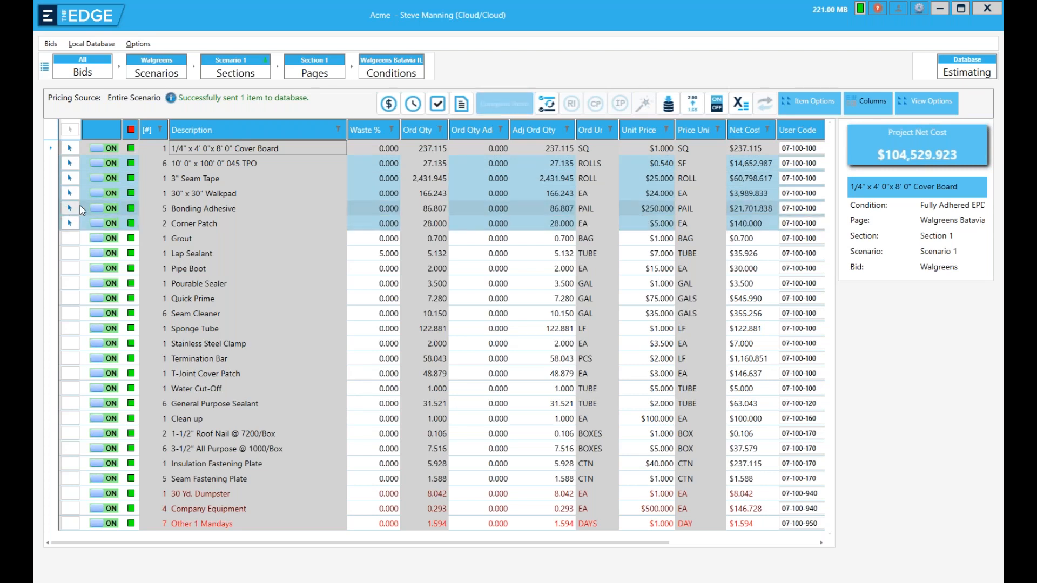
click(462, 104)
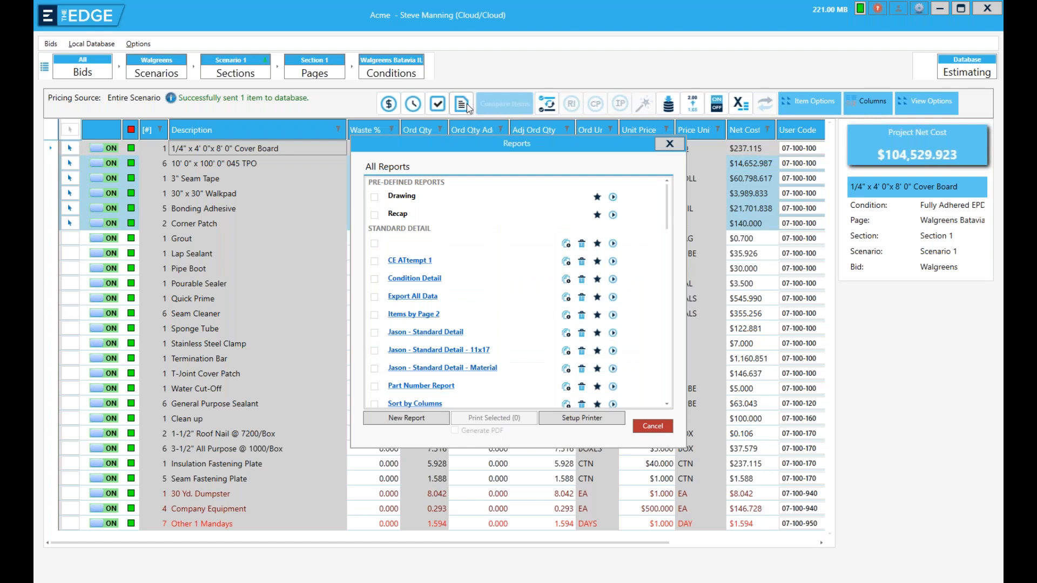
click(670, 144)
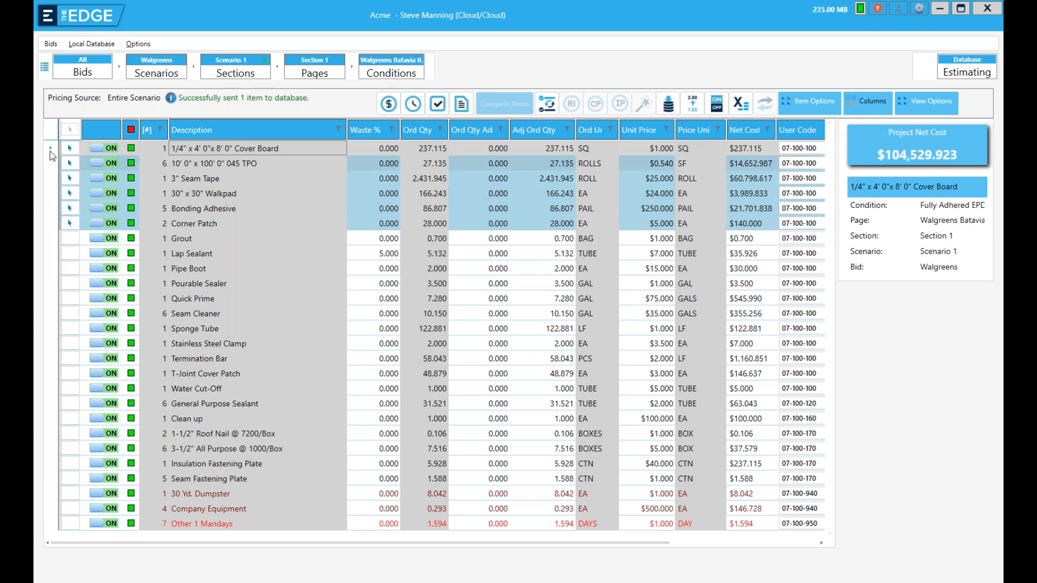
Step: Select all items, open and cancel their Excel export, and round their order quantities up to whole units
click(71, 130)
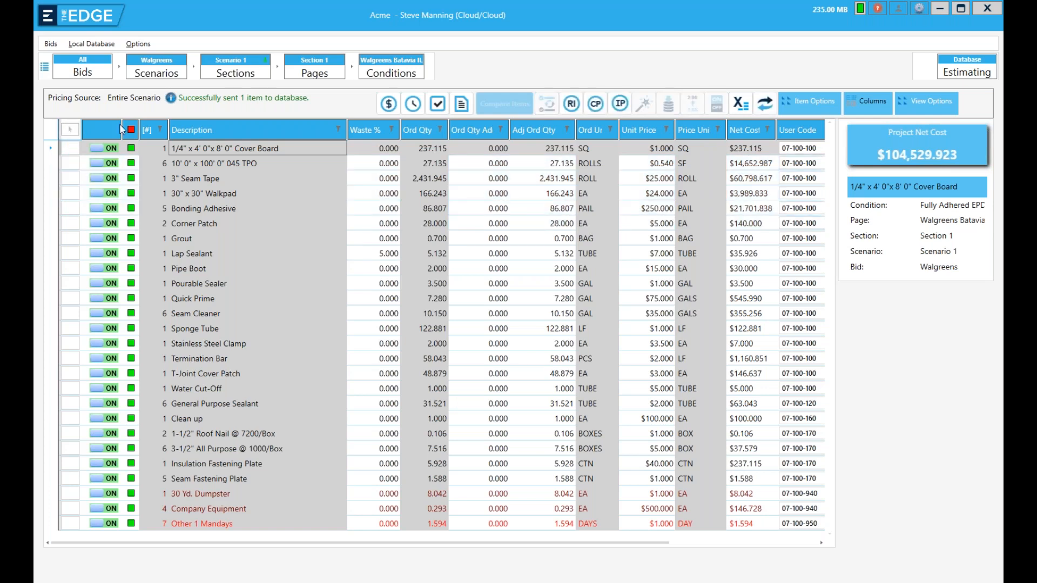
click(70, 131)
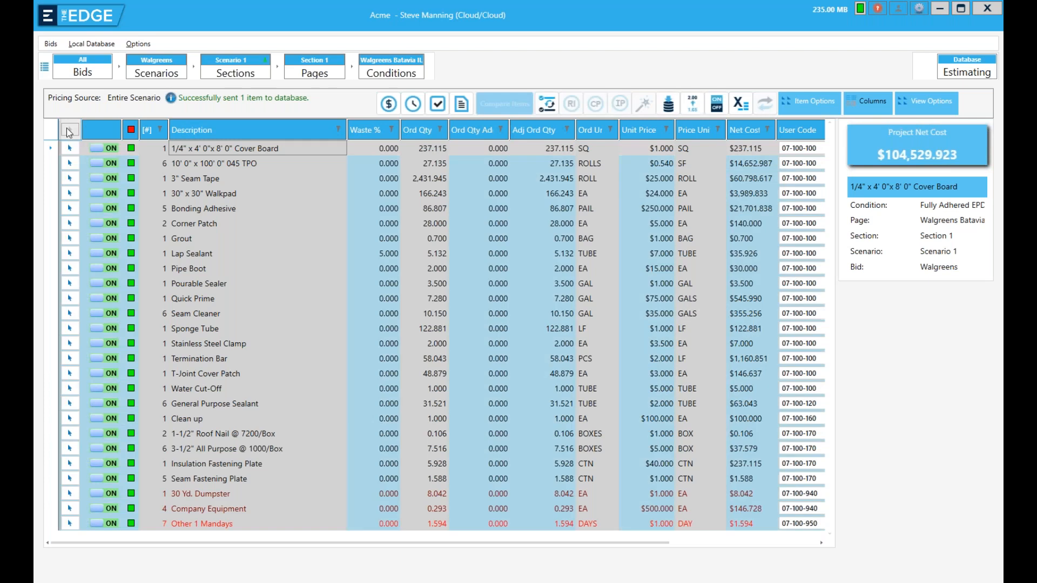
click(742, 105)
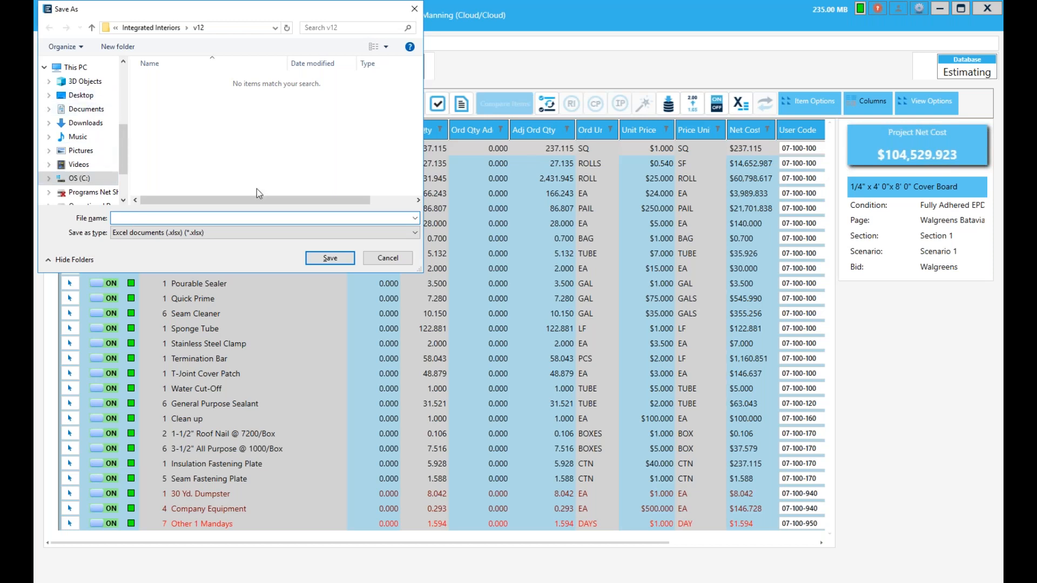
click(383, 258)
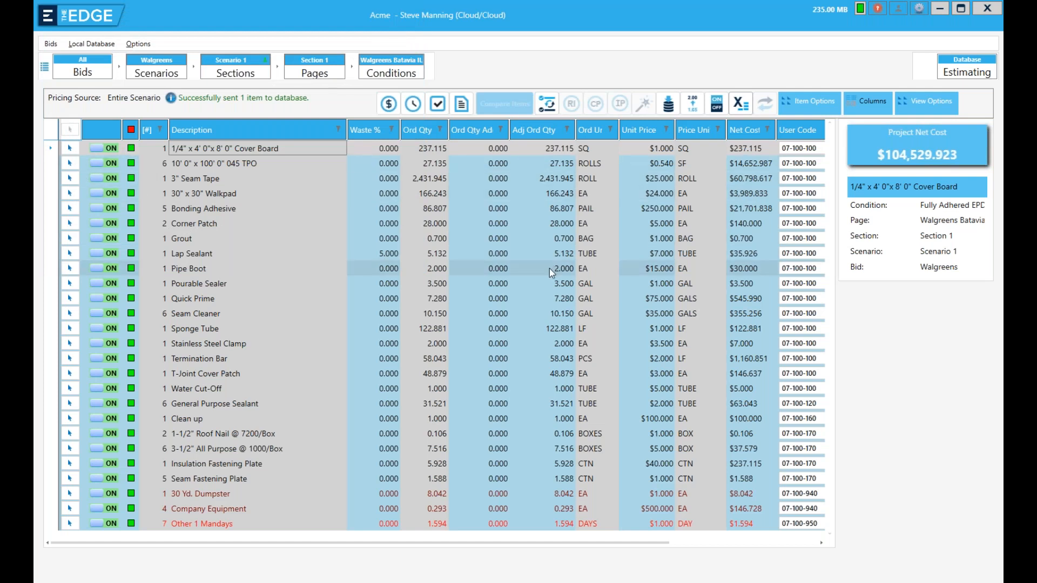
click(696, 107)
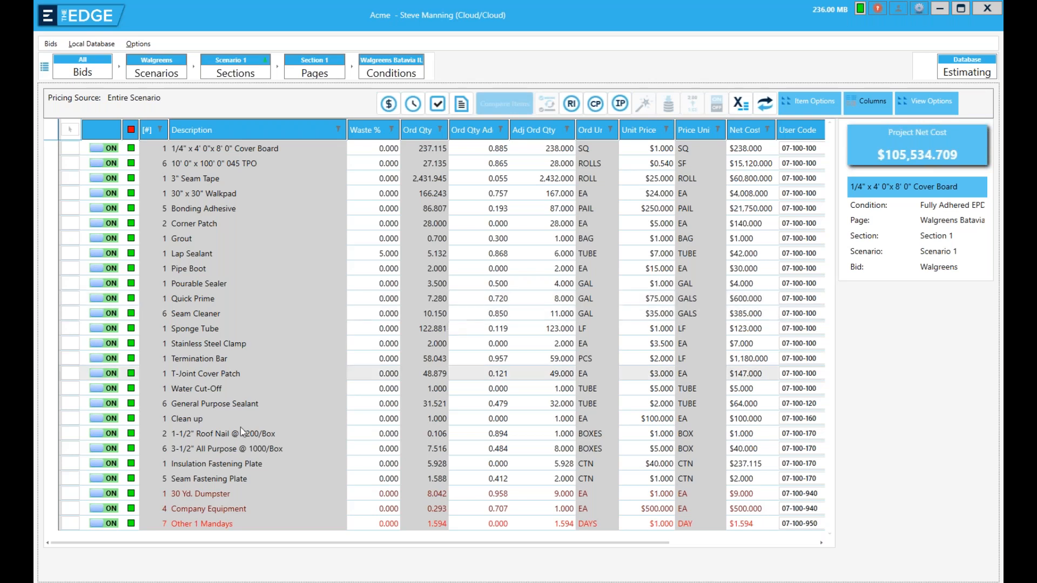
Step: Turn off the Clean up item and include off items in the pricing list
click(115, 424)
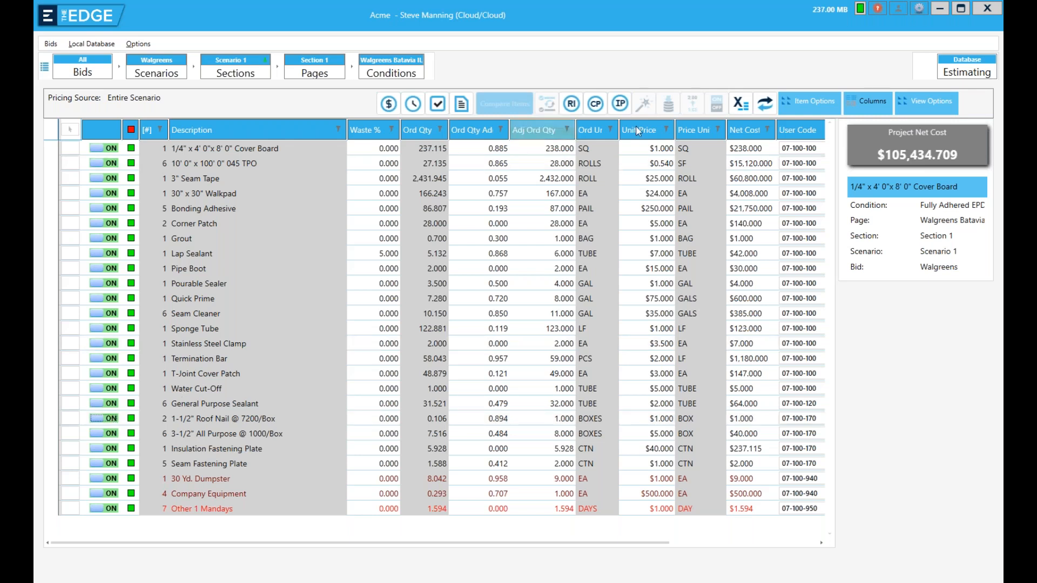
click(815, 102)
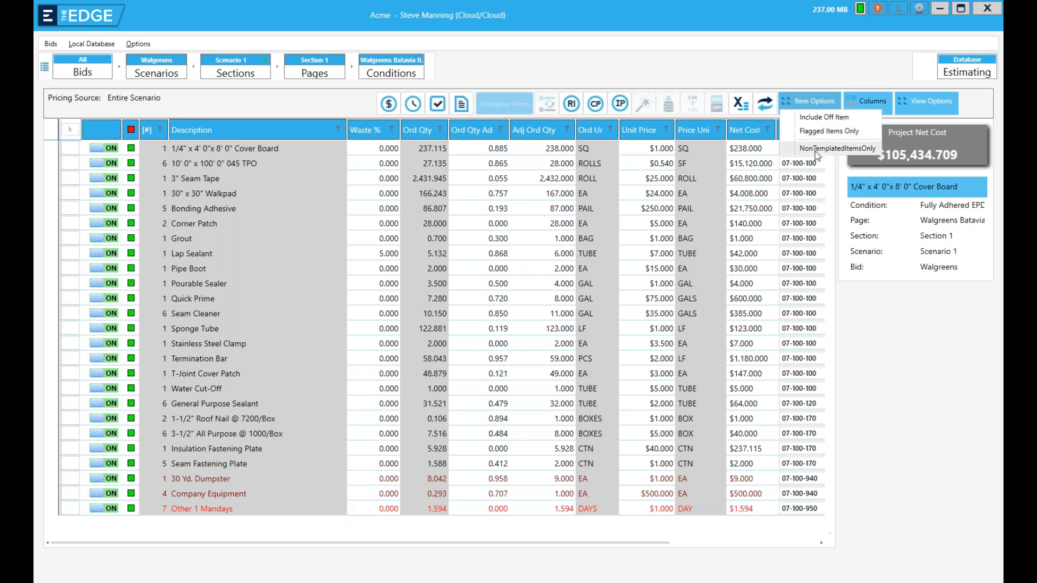
click(804, 121)
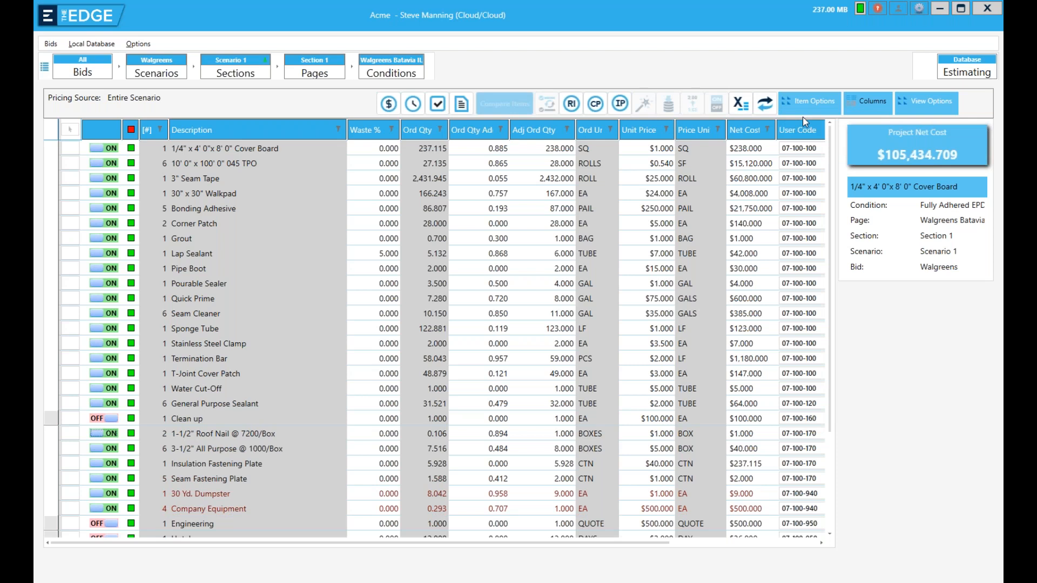
scroll(262, 460, down, 2)
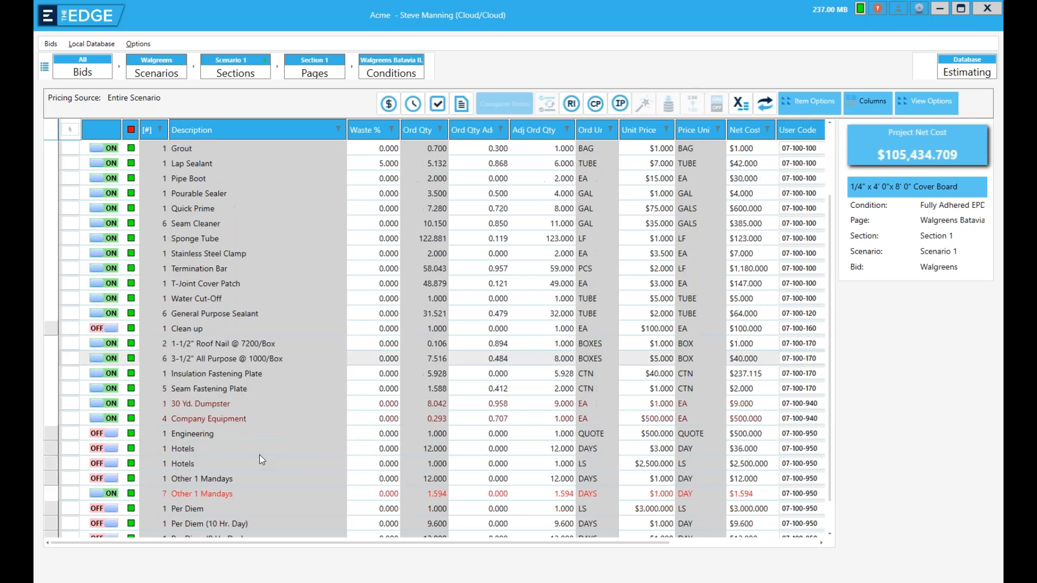
scroll(259, 455, down, 1)
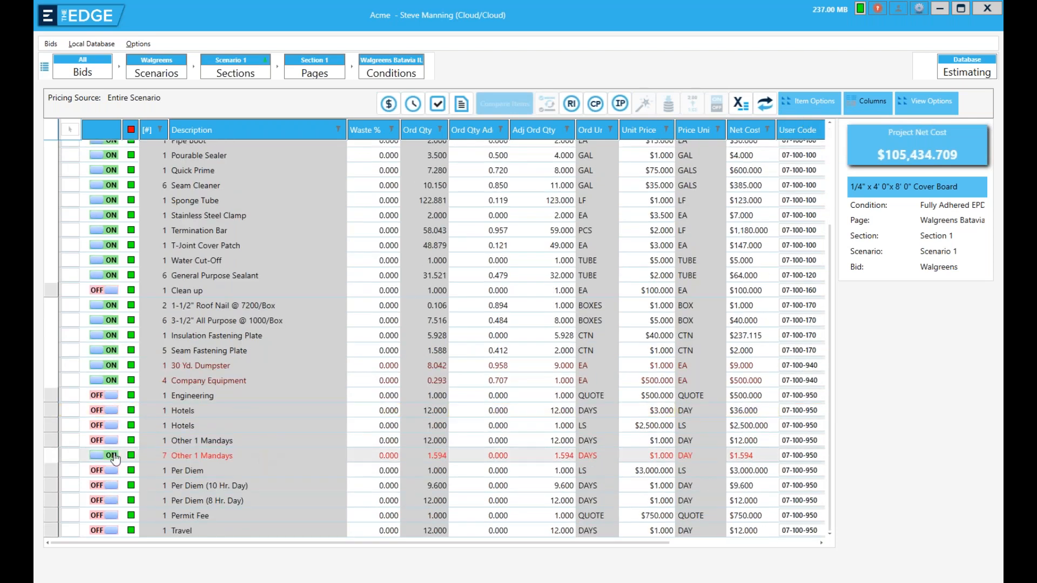
Step: Turn the Clean up item back on and stop including off items in the pricing list
click(99, 292)
click(99, 292)
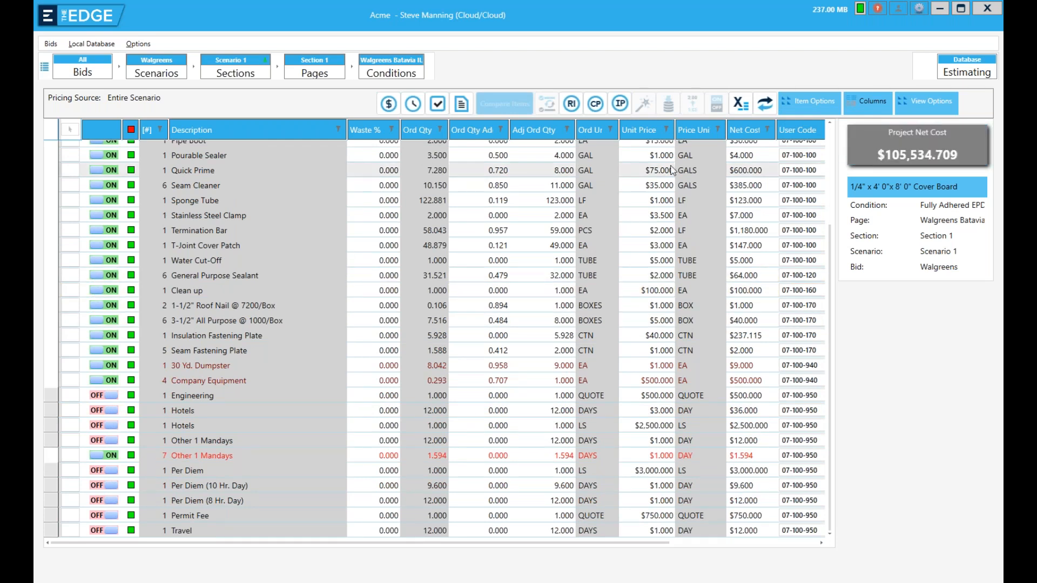
click(808, 101)
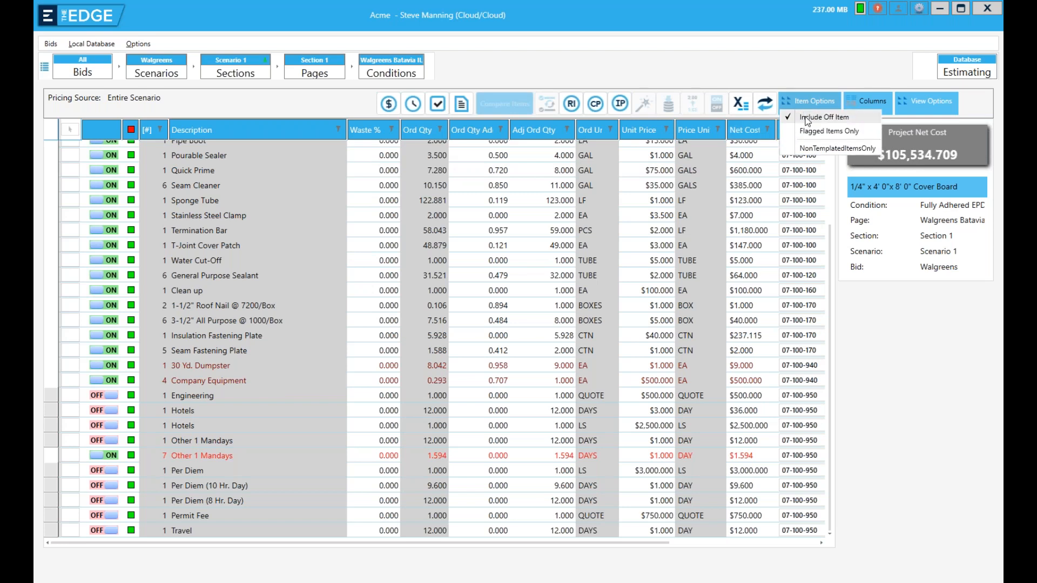
click(807, 117)
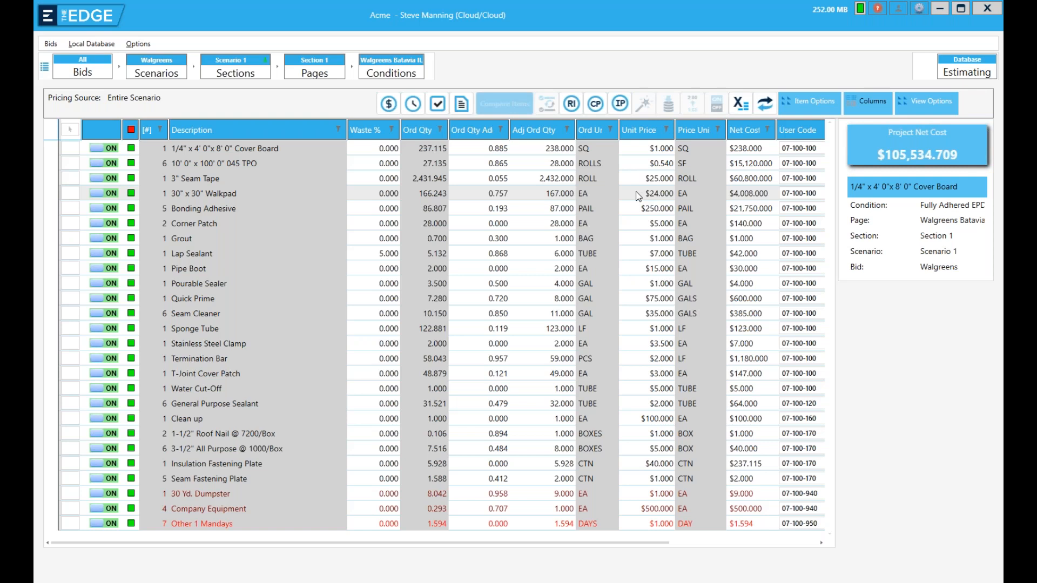
Step: Add the Subdivision column to the item pricing list and bring it into view
click(814, 104)
click(874, 103)
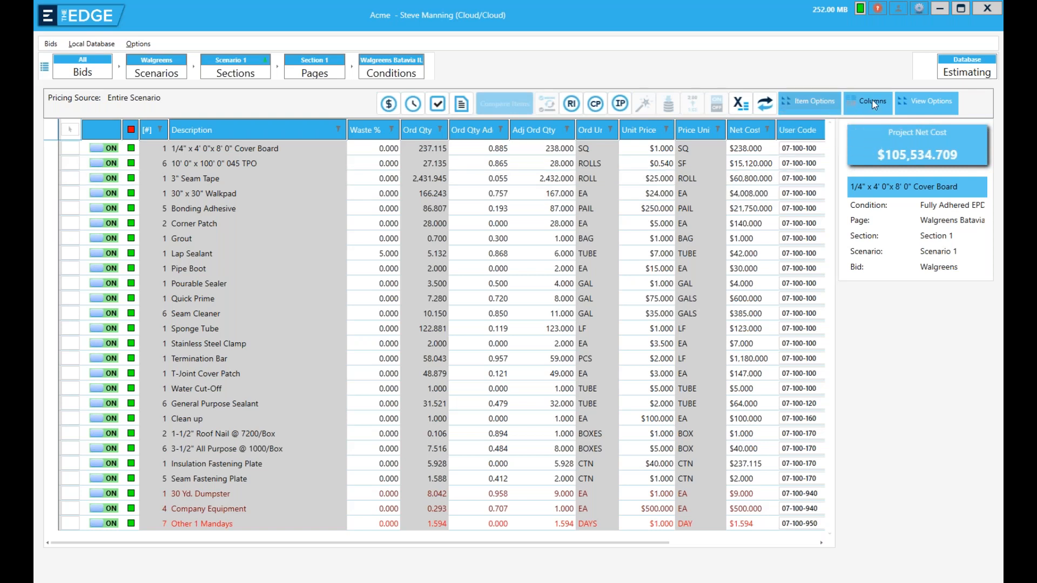
click(875, 104)
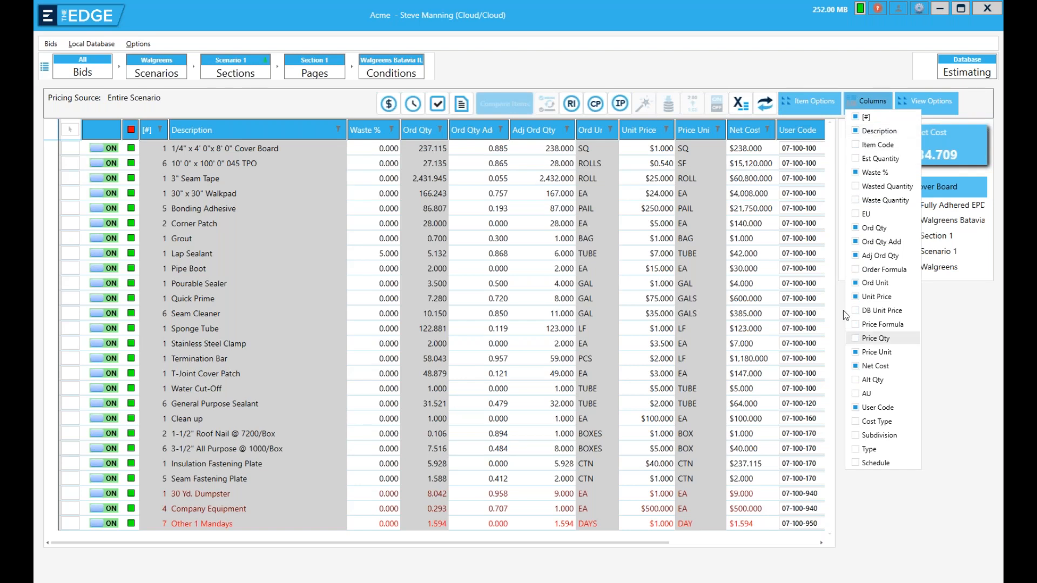
click(857, 436)
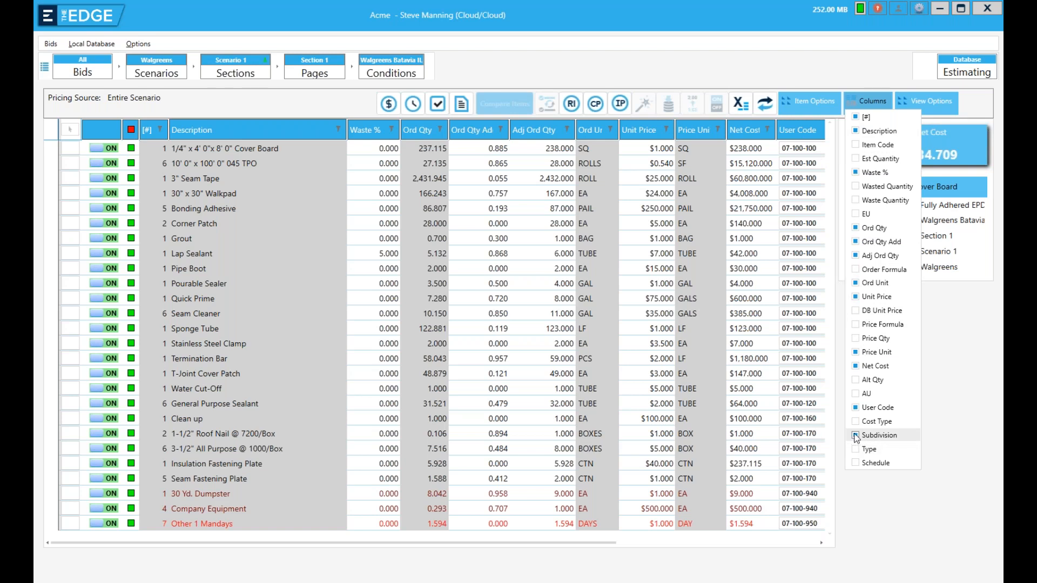
click(567, 545)
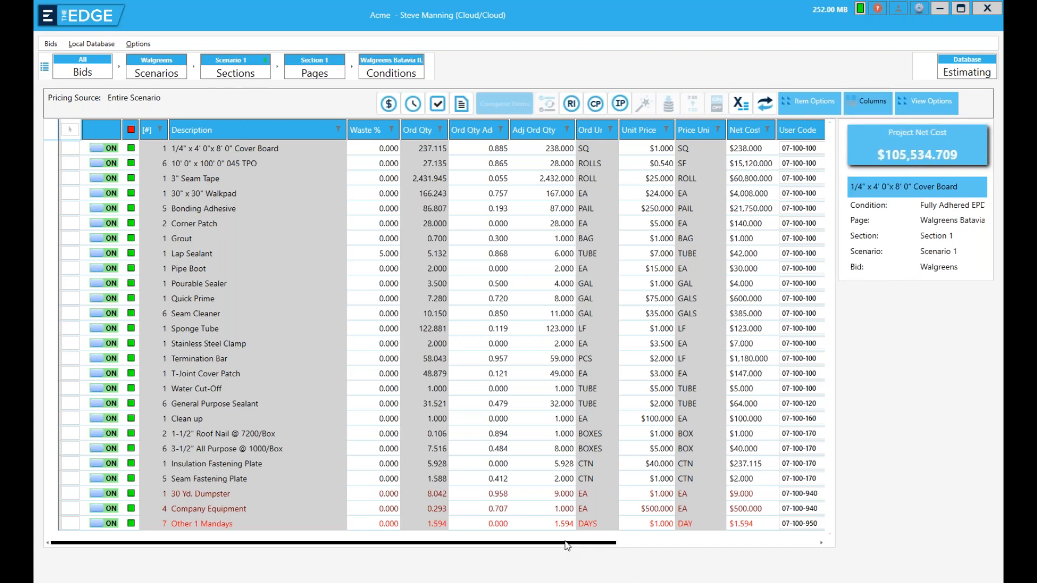
drag(567, 545, 747, 548)
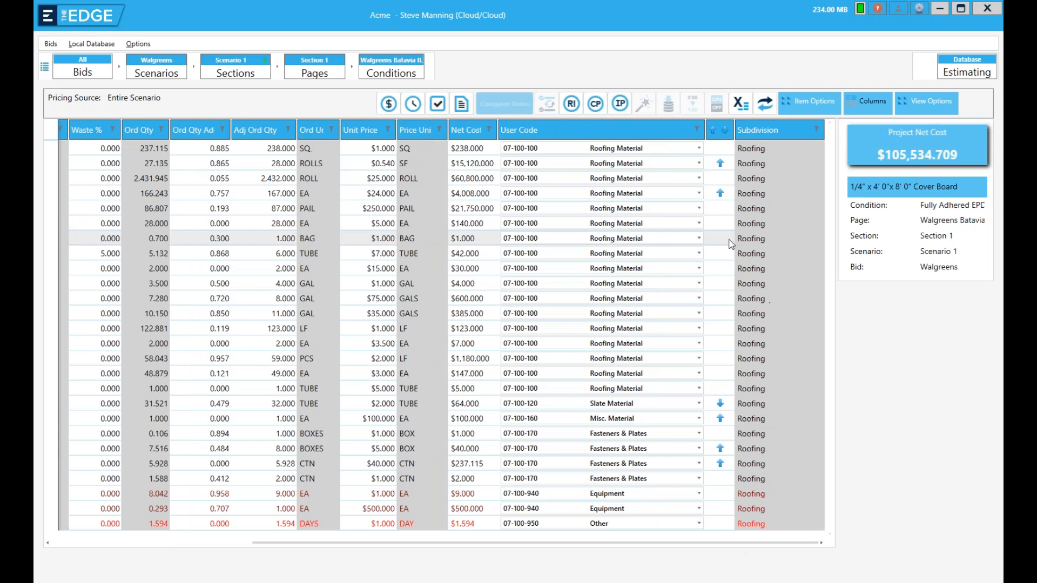
Step: Look over the user codes available for the Water Cut-Off item without changing its code
click(699, 389)
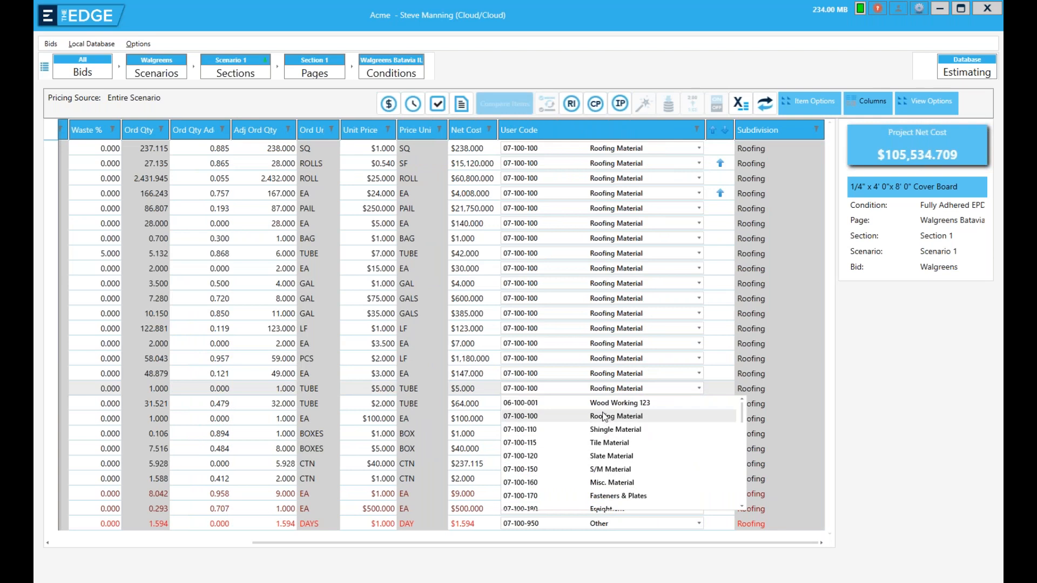
scroll(649, 436, down, 2)
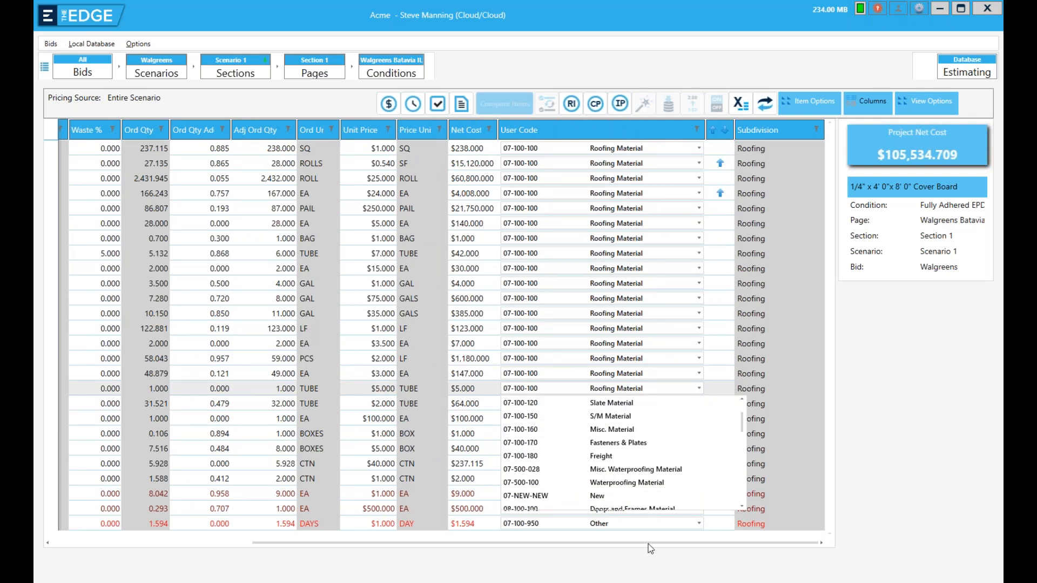
click(648, 548)
drag(460, 542, 254, 531)
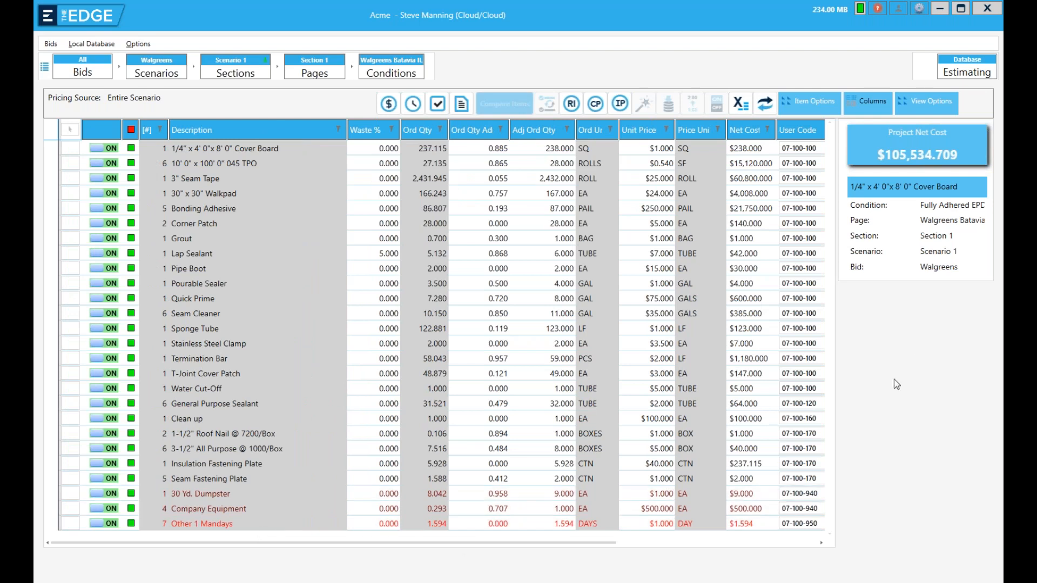
Step: Review the items' waste percentages and quantities in the Waste view and return to item pricing
click(815, 99)
click(925, 100)
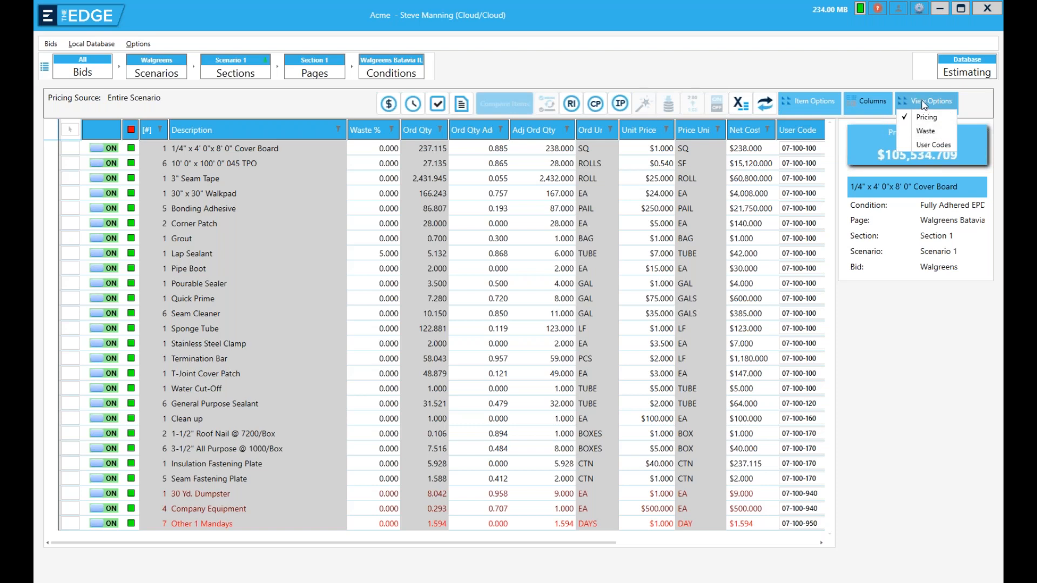
click(925, 134)
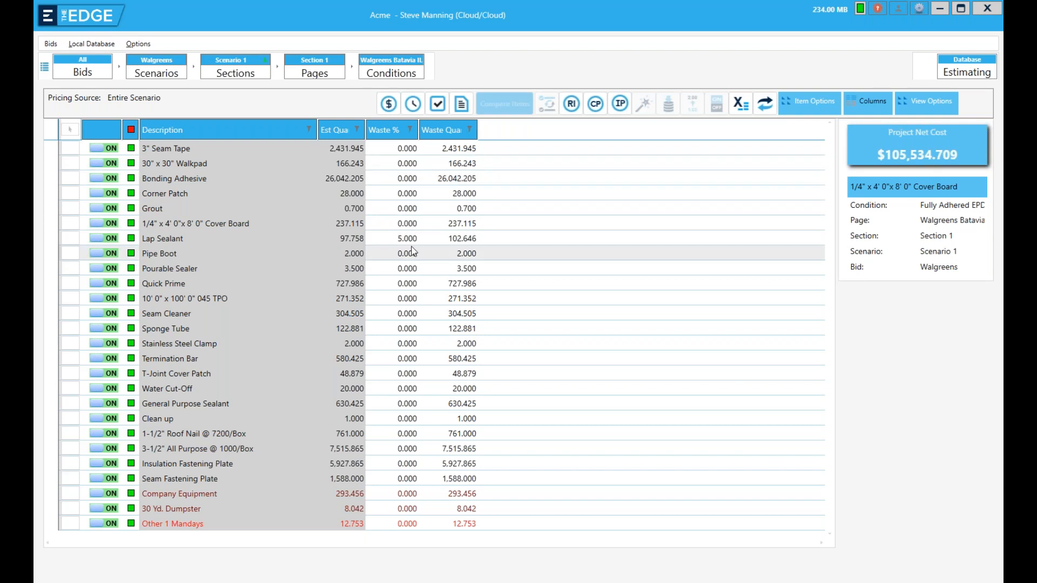
click(389, 103)
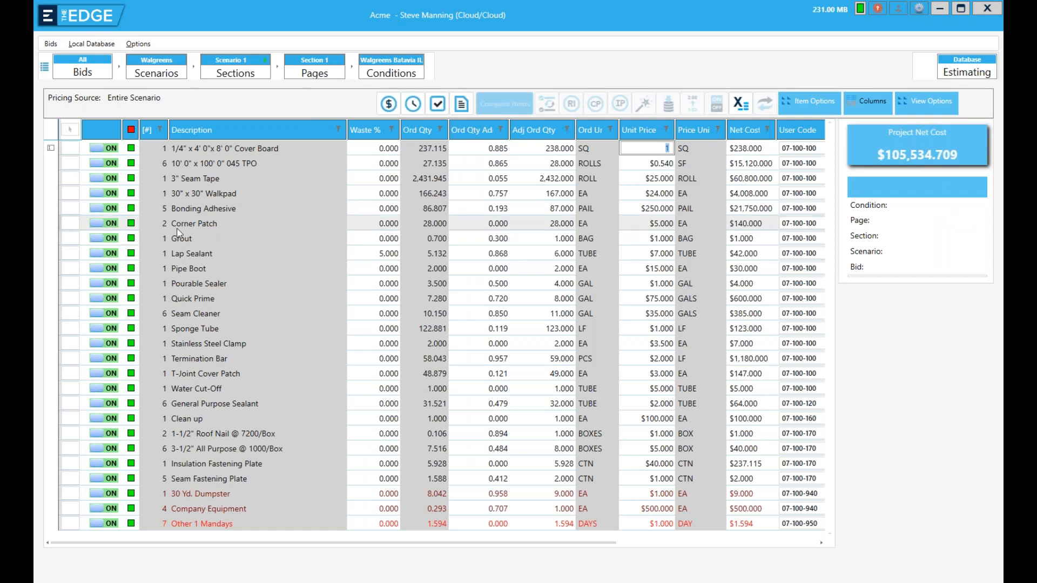
Step: Examine the Mark Up and Mark Down Percentage methods for setting the unit price of Cover Board through Bonding Adhesive, without applying any
click(74, 148)
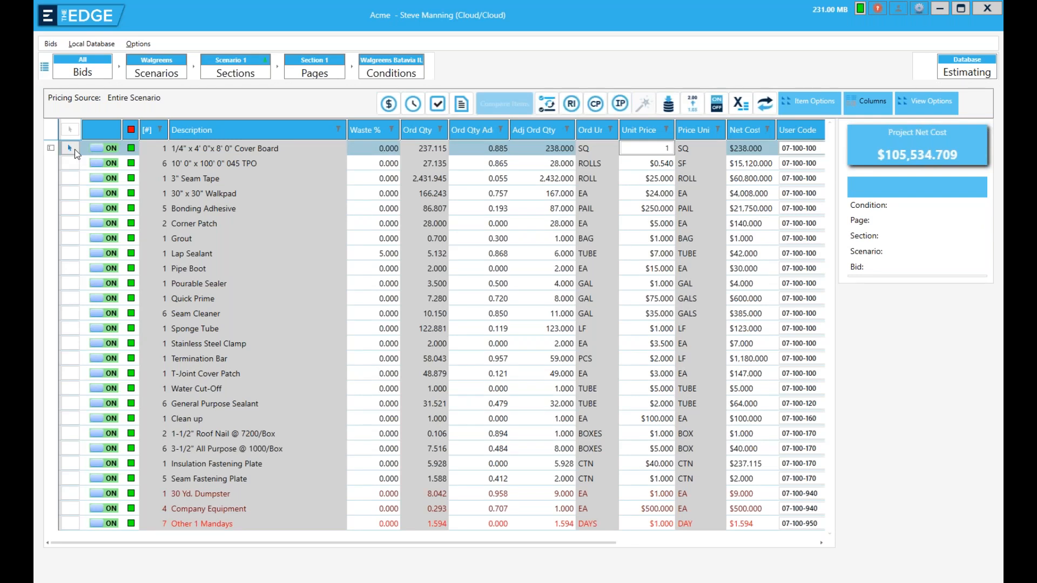
drag(76, 163, 71, 211)
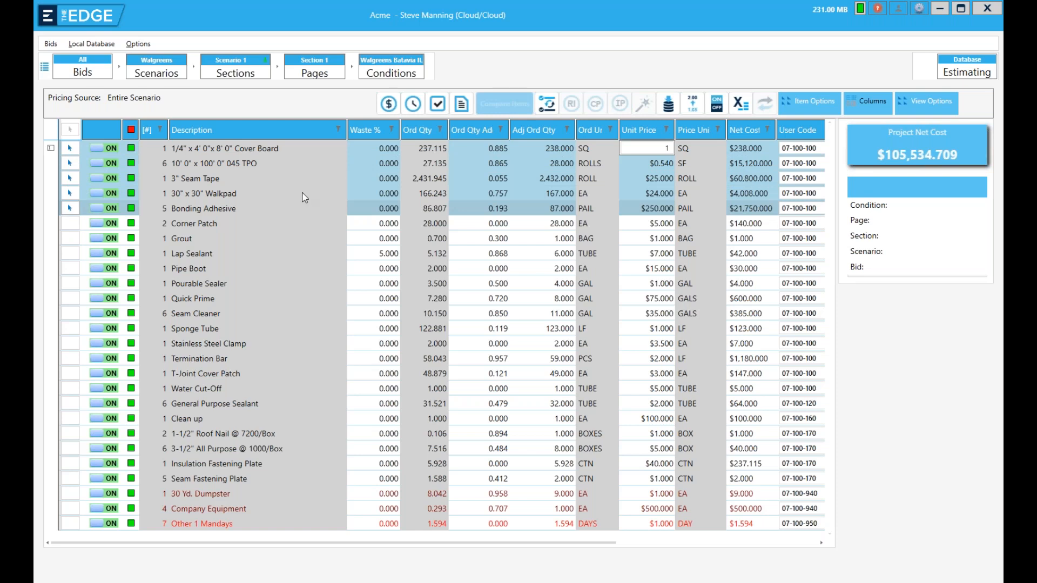
click(550, 105)
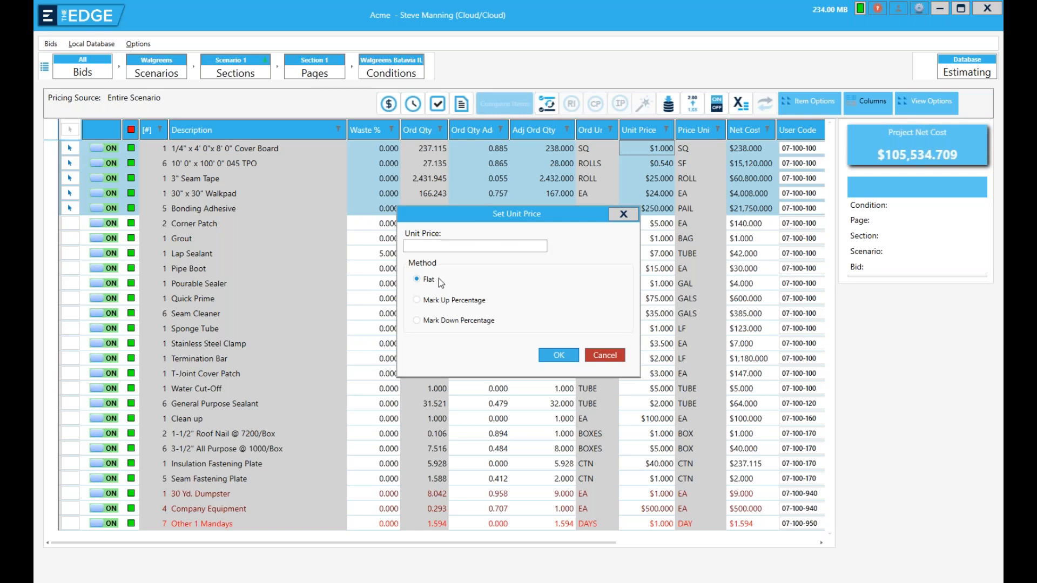
click(418, 302)
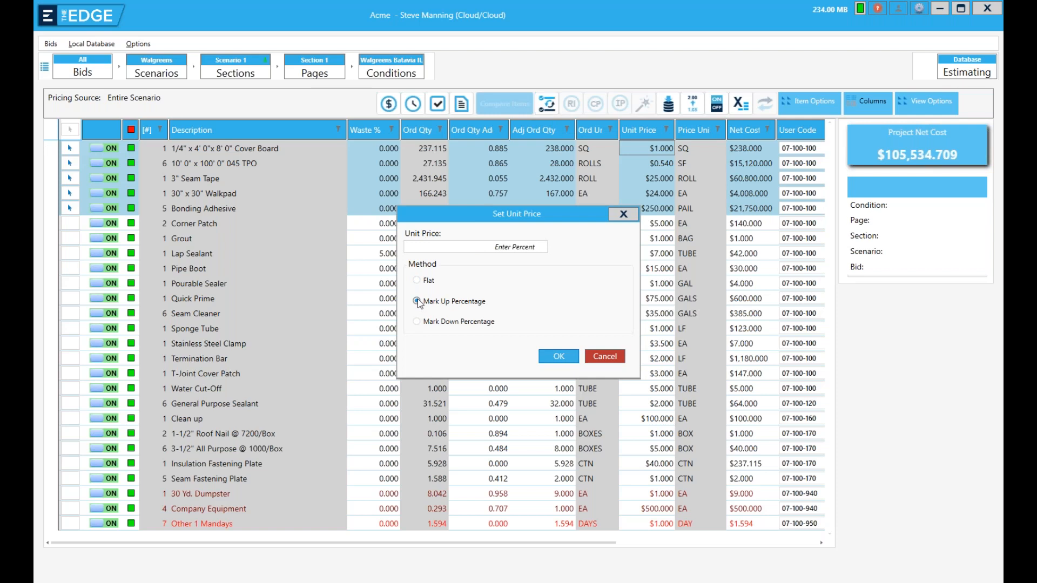
click(416, 323)
click(615, 360)
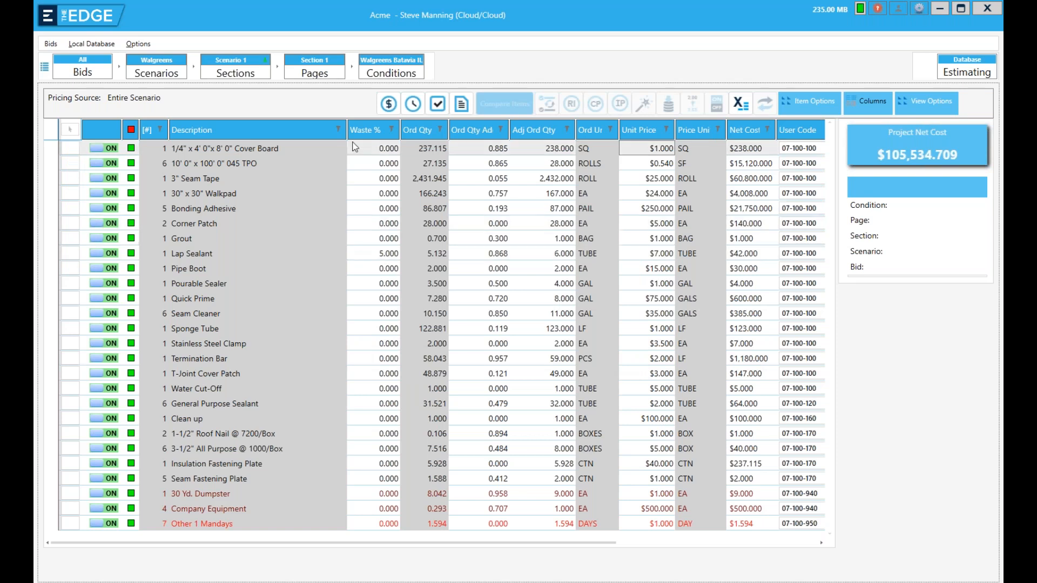
Step: Open the labor pricing for the entire scenario and look over its columns through User Code
click(411, 101)
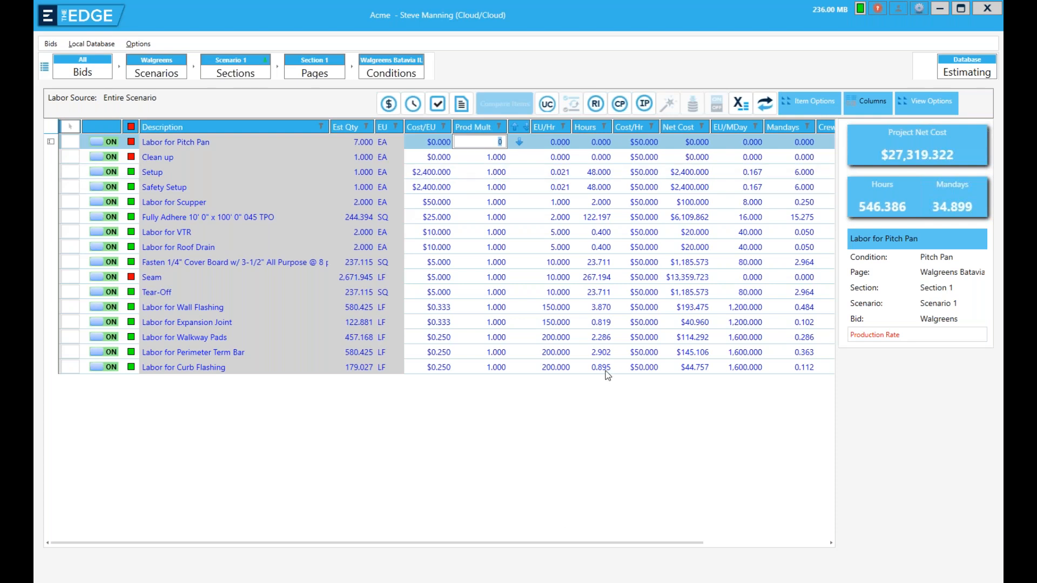
drag(573, 543, 697, 542)
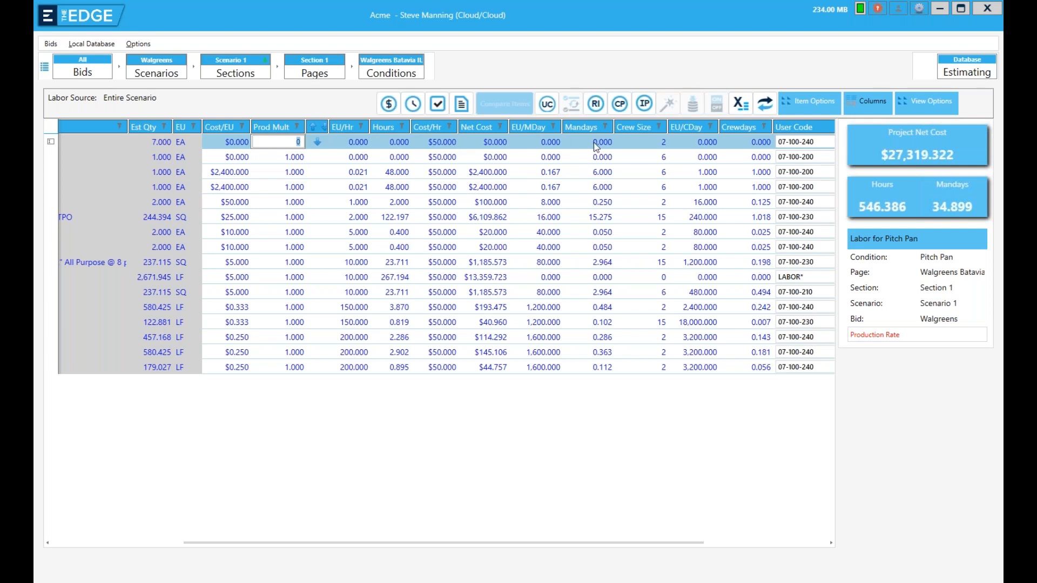
drag(507, 542, 393, 543)
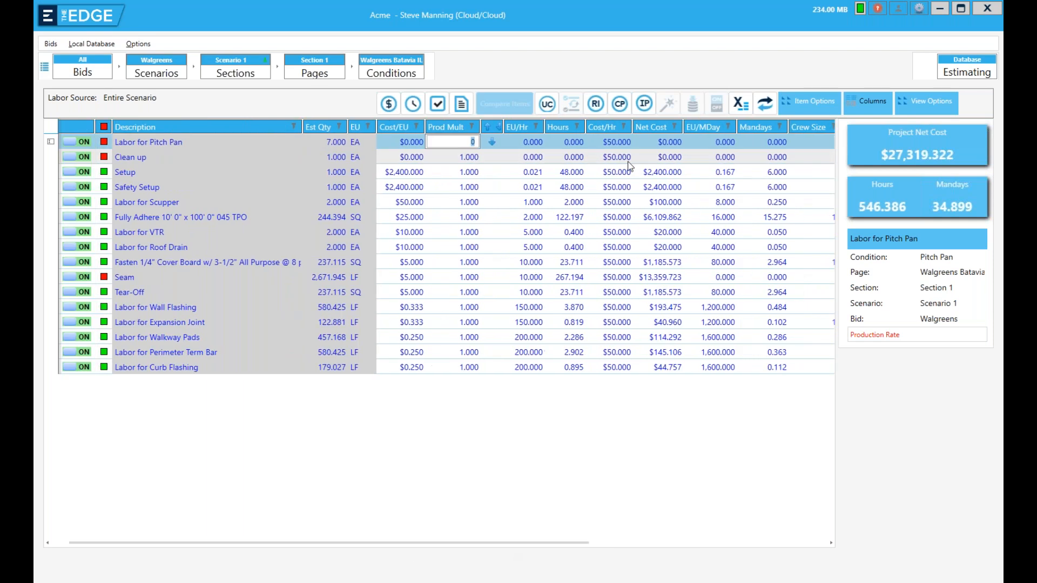
Step: Set the production multiplier of the Labor for Pitch Pan item to 1
click(532, 142)
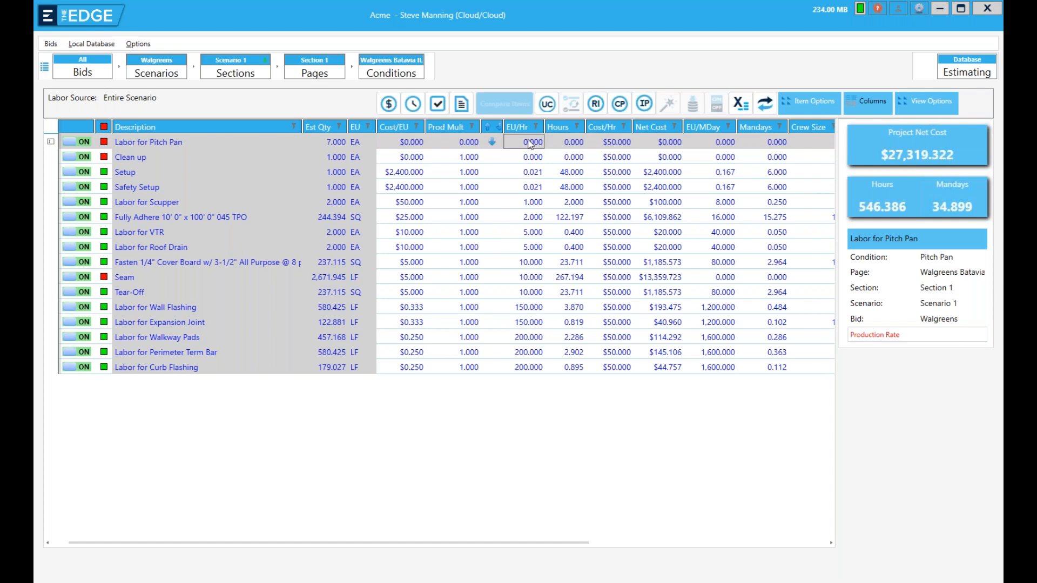
click(467, 144)
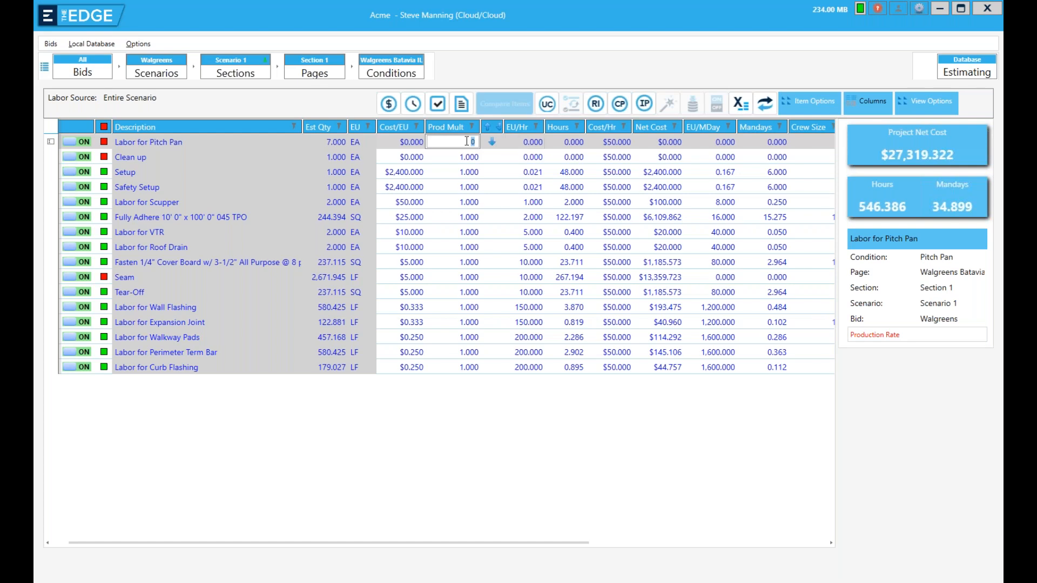
text(1)
key(Return)
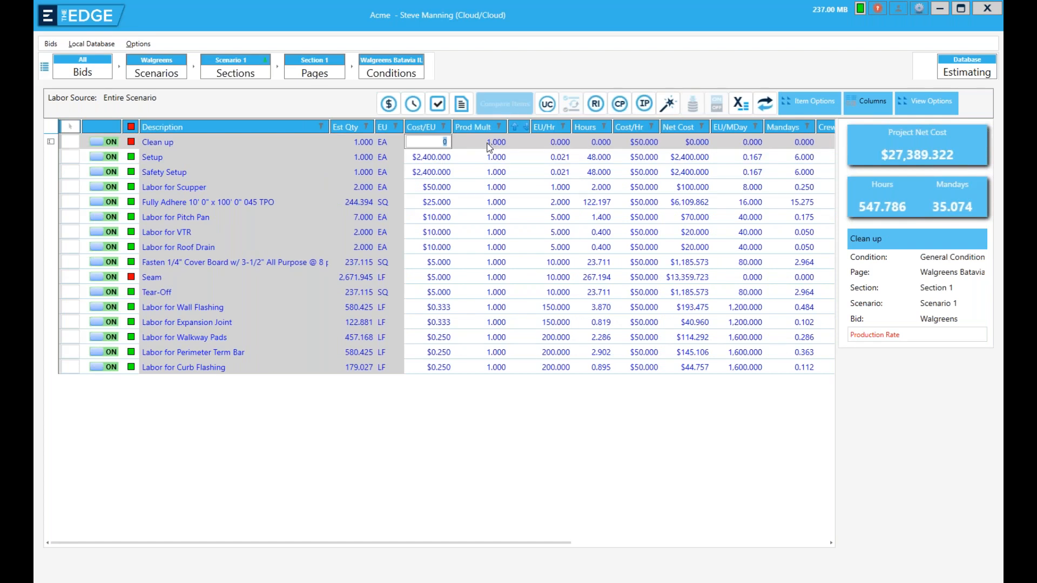
Step: Set the Clean up item's production rate to 100 EU/Hr and mark the item as selected
click(548, 146)
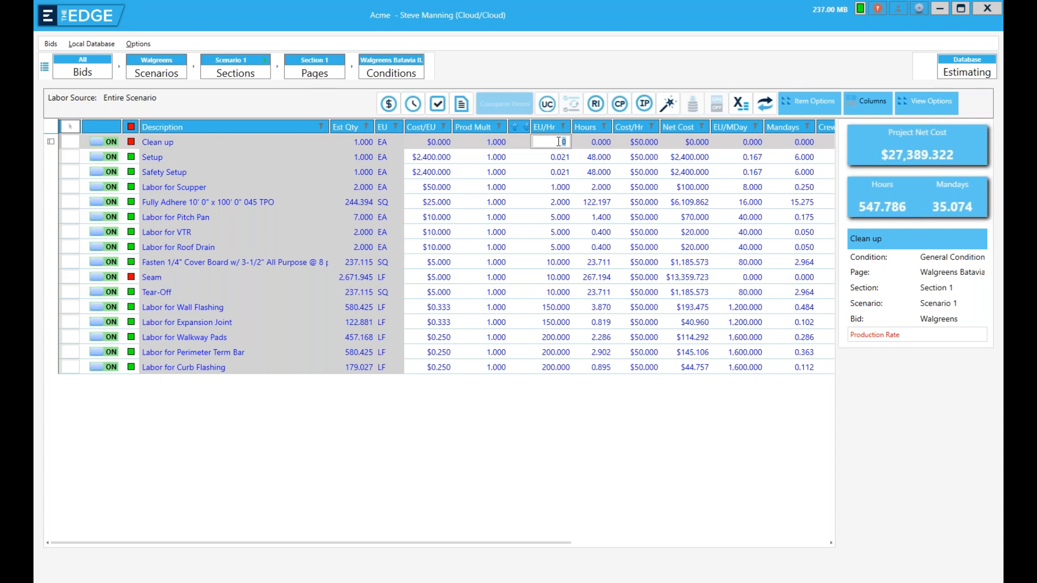
text(100)
key(Tab)
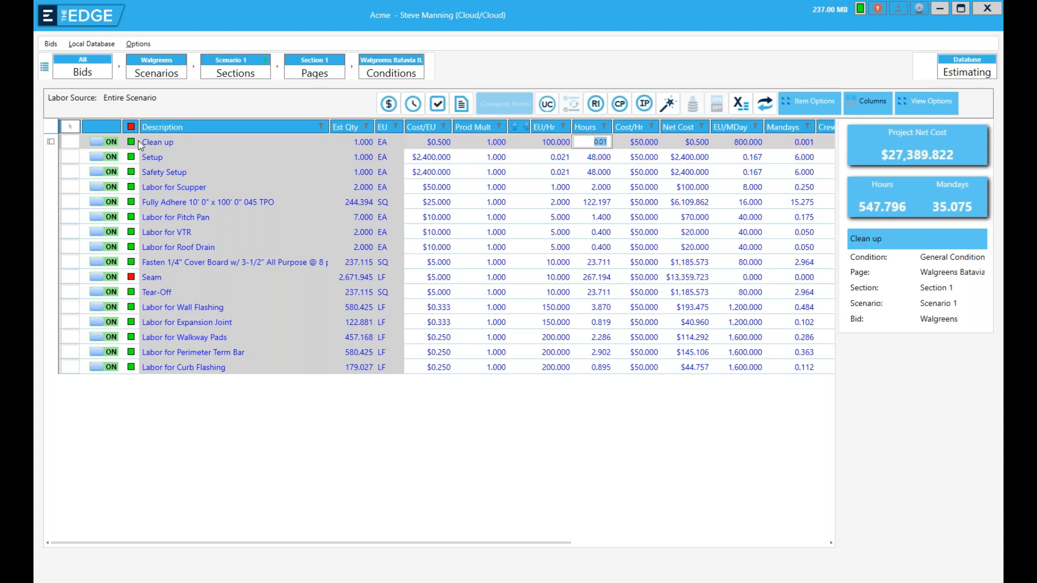
click(73, 136)
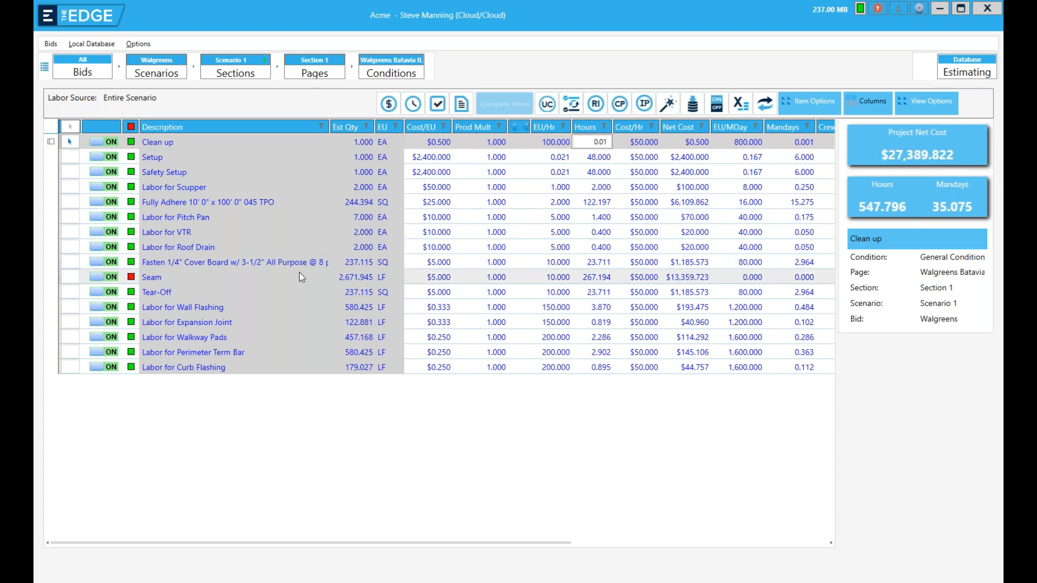
Step: Assign the user code 07-100-230 Roofing Labor to the Seam item
click(164, 279)
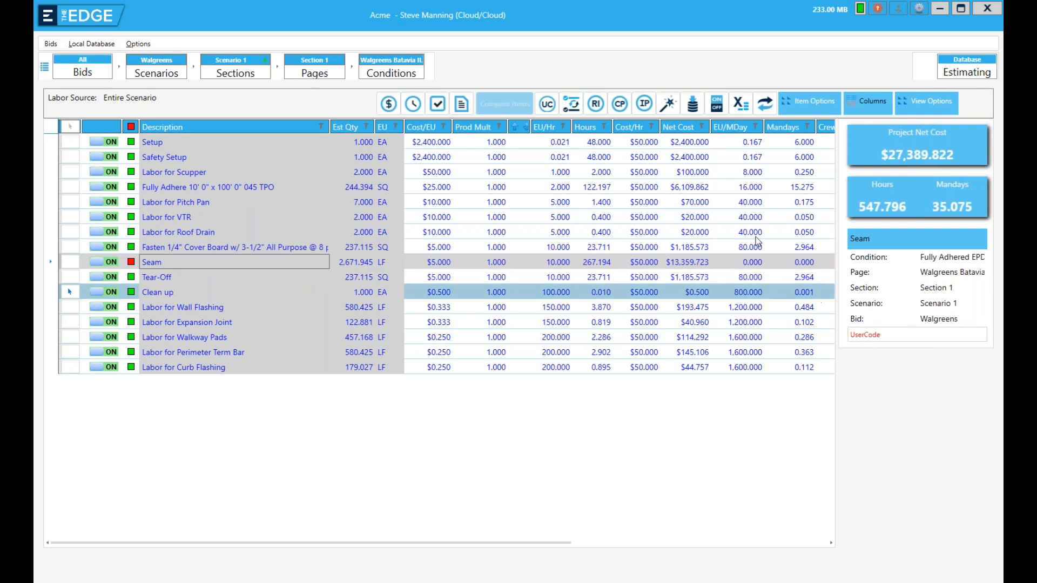
click(664, 112)
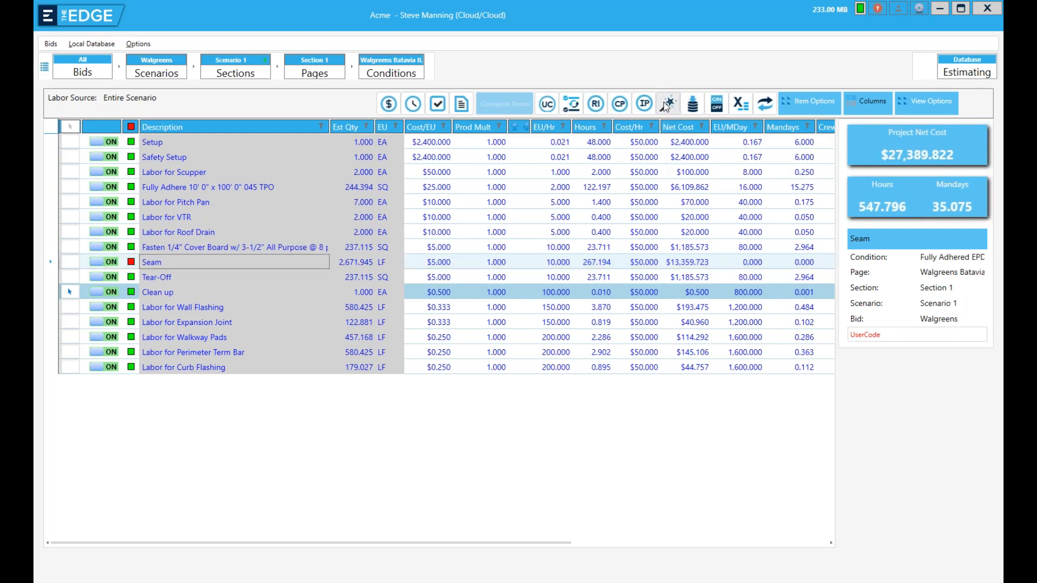
click(655, 408)
drag(556, 542, 827, 548)
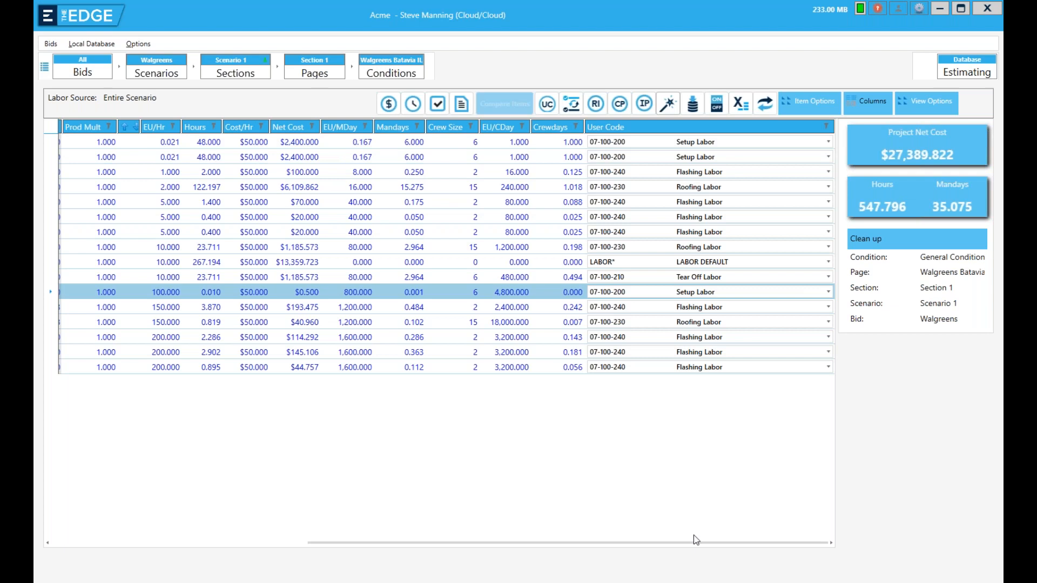
drag(696, 539, 674, 554)
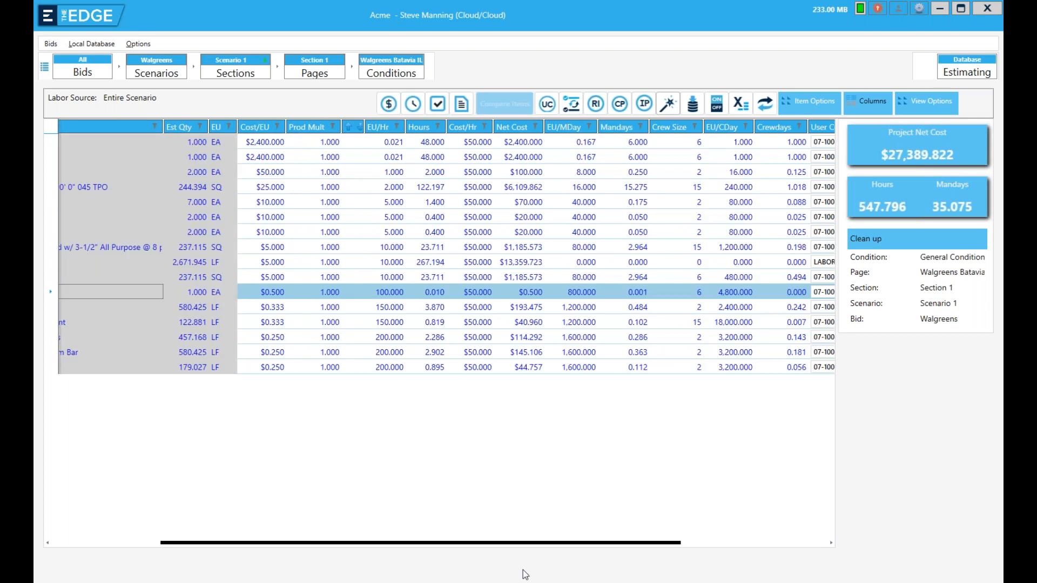
drag(525, 575, 389, 562)
click(233, 262)
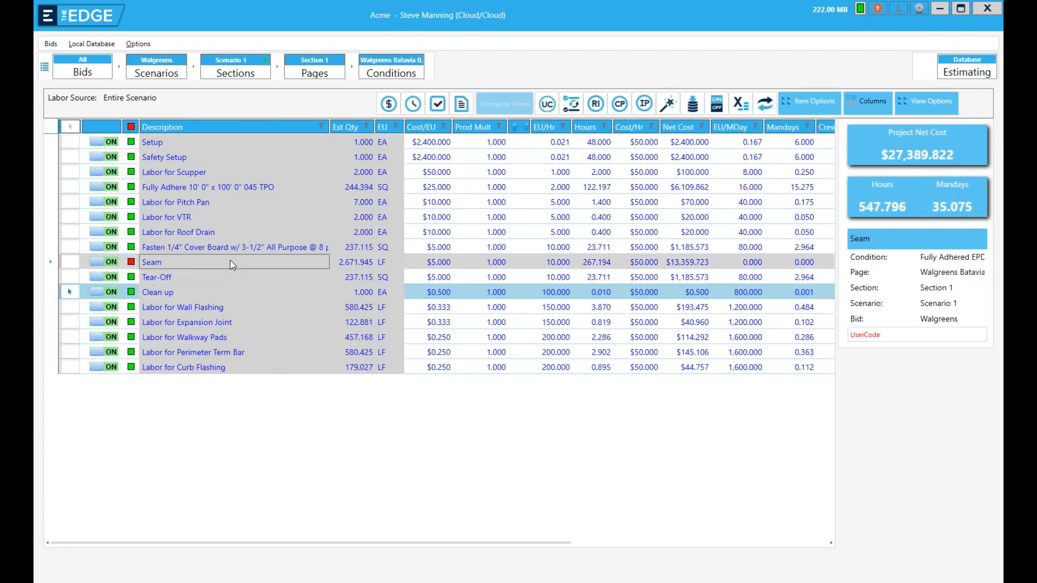
drag(562, 543, 837, 279)
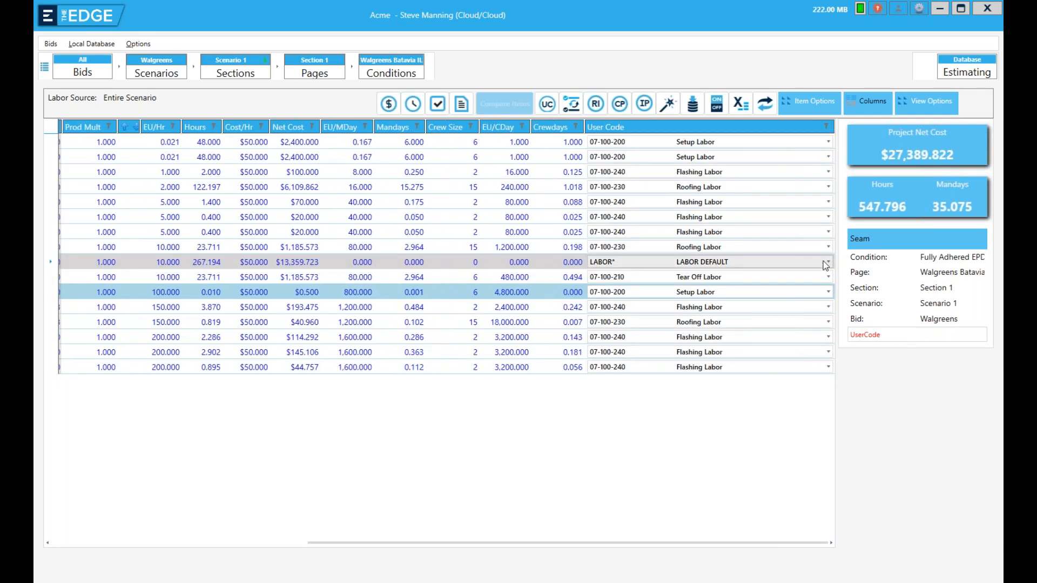
click(828, 262)
scroll(773, 331, up, 6)
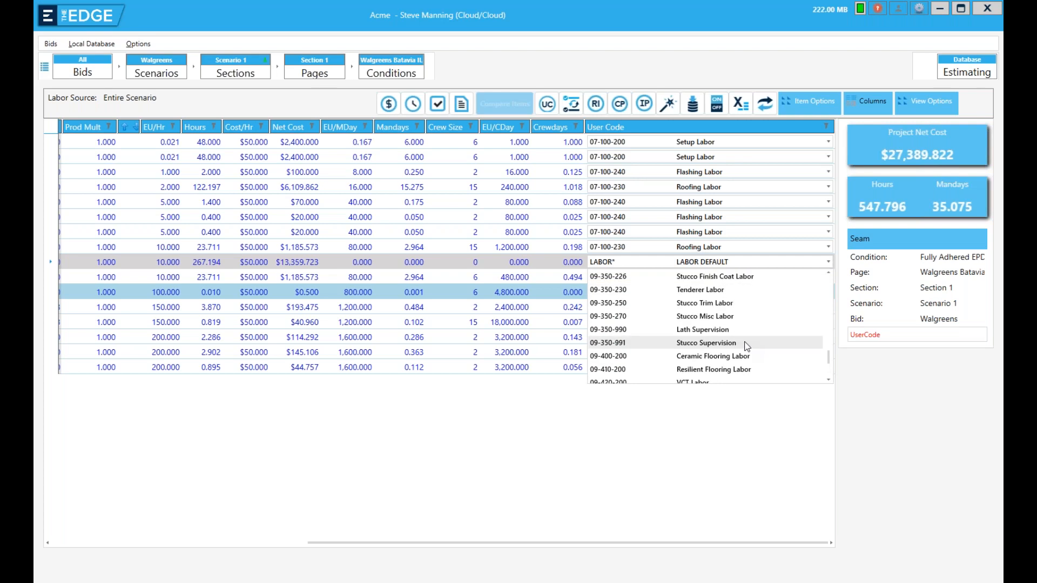
scroll(743, 338, up, 8)
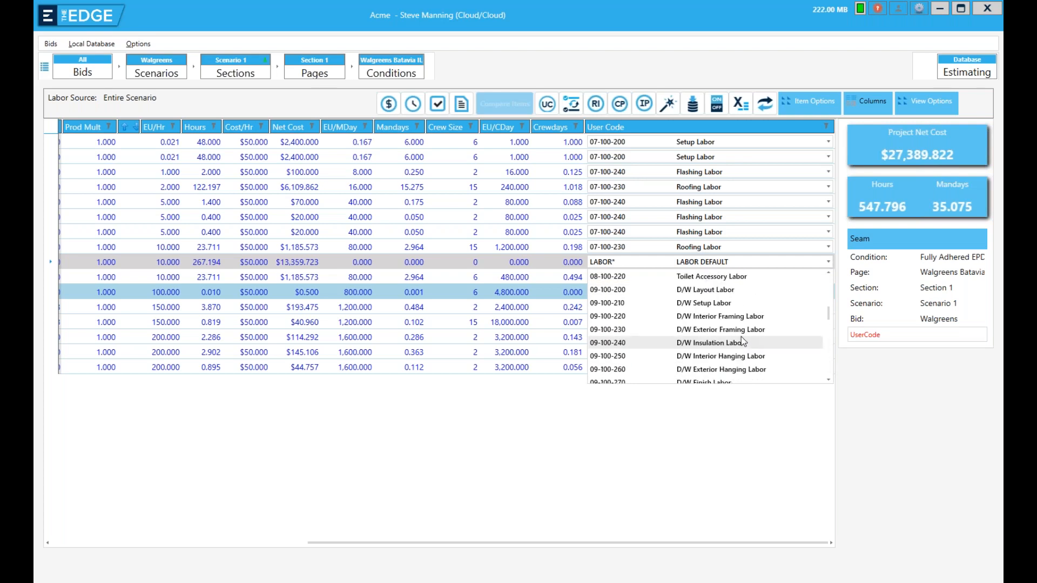
scroll(740, 336, up, 2)
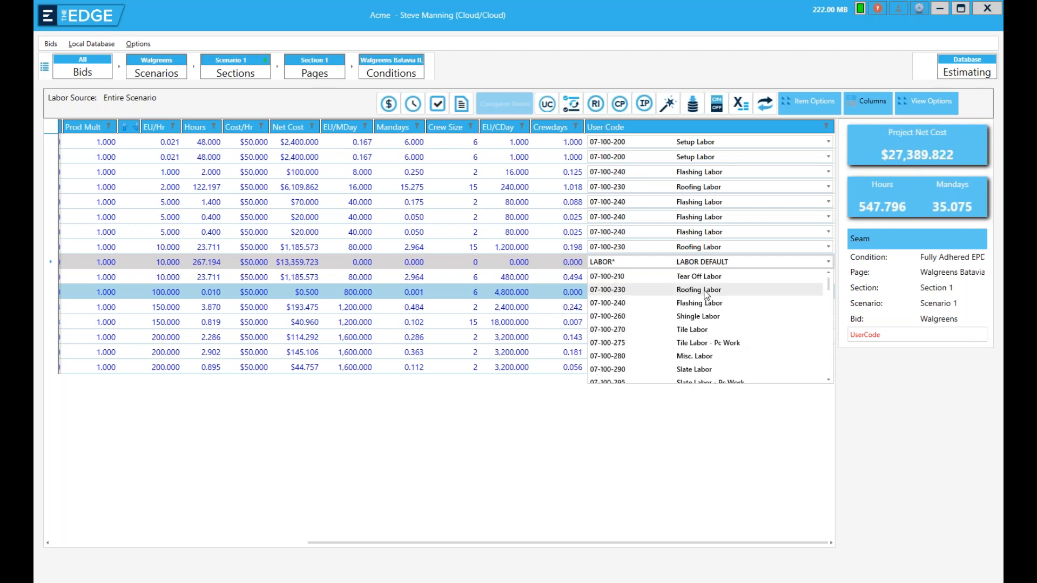
click(706, 292)
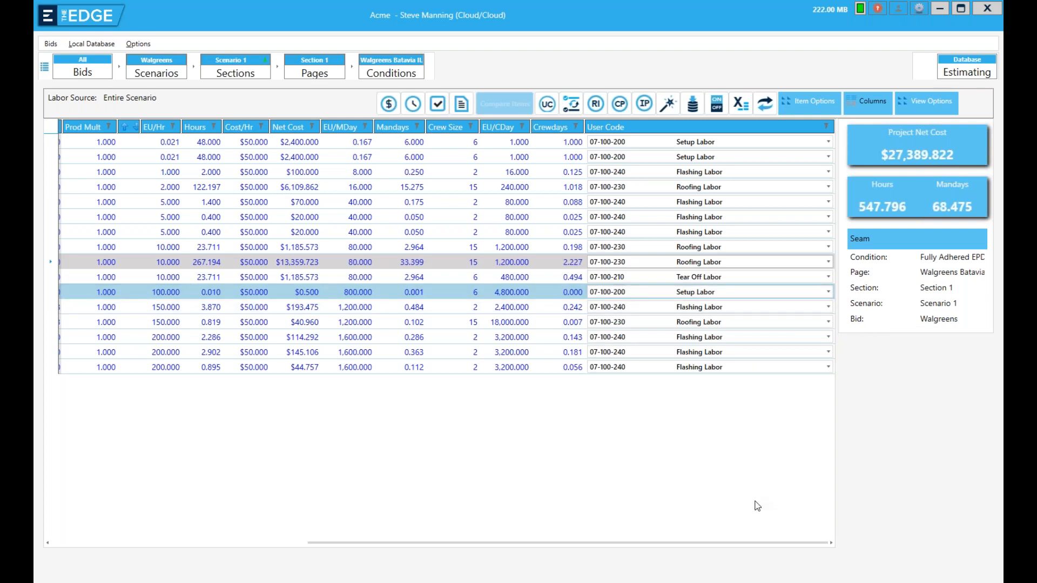
Step: Send only the Seam item's Production Rate and User Code to the database, leaving Clean up unselected
drag(763, 545, 492, 545)
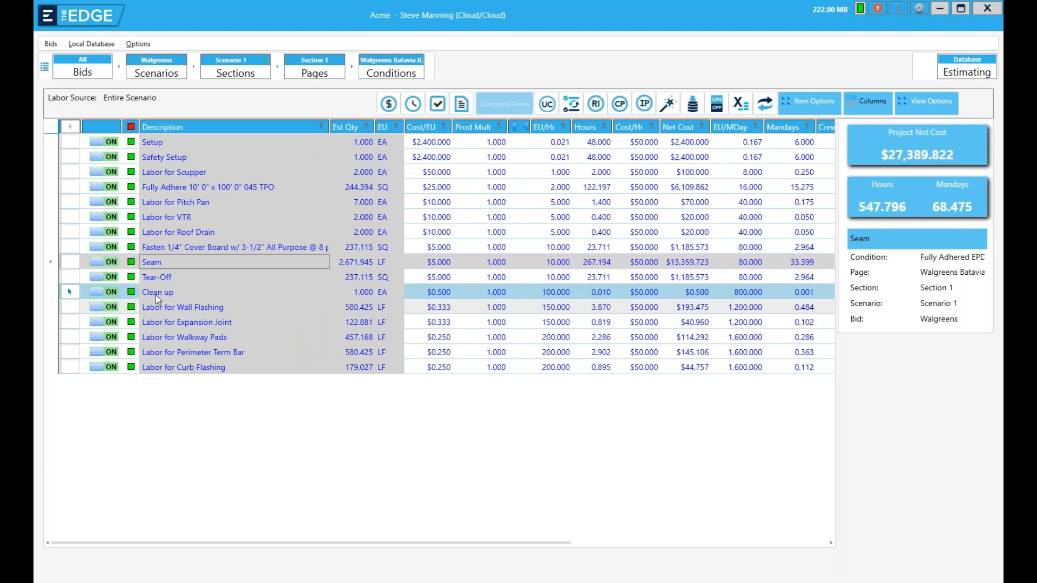
click(70, 292)
click(70, 264)
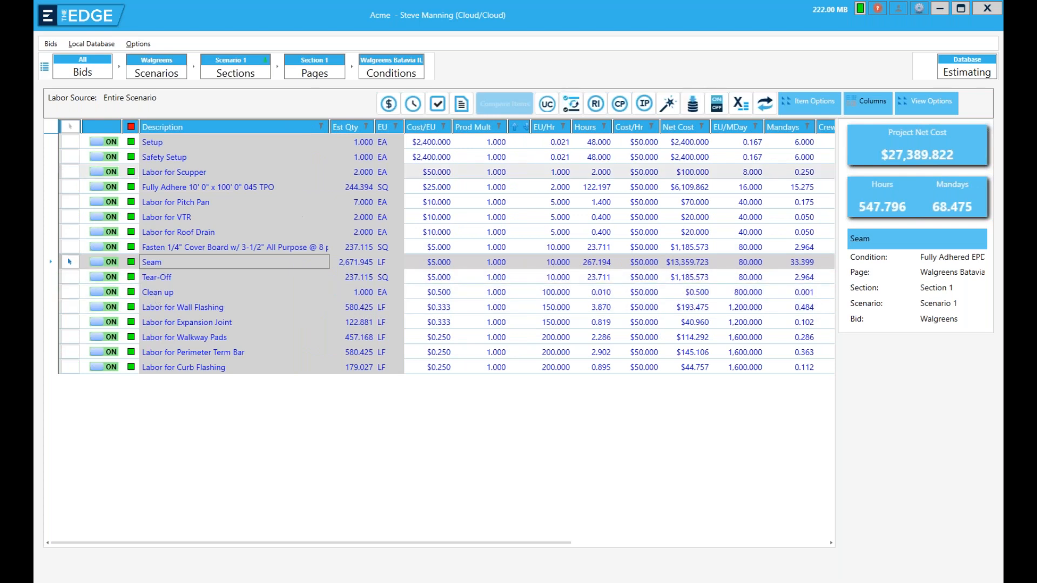
click(701, 105)
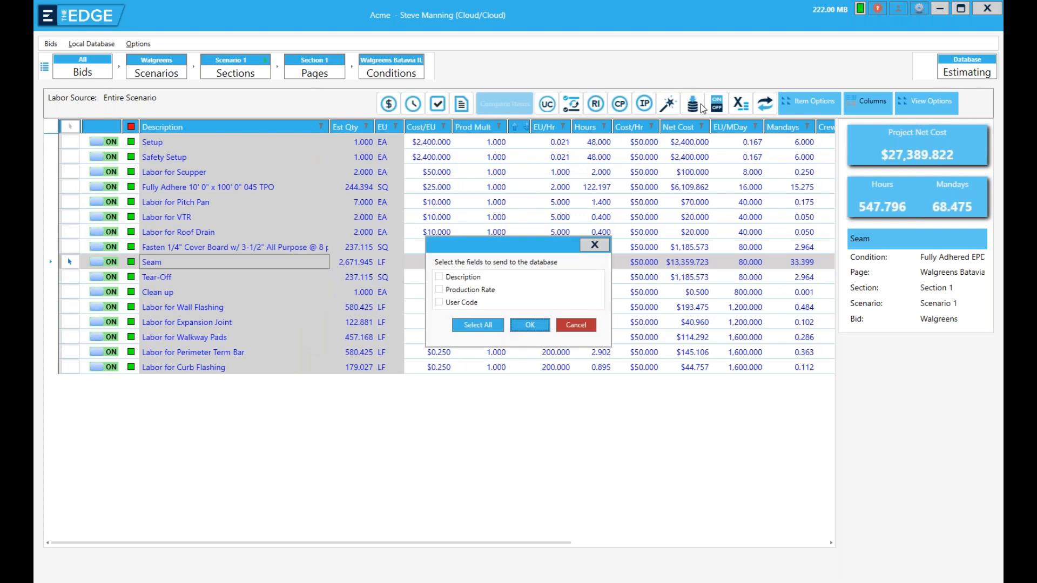
click(439, 291)
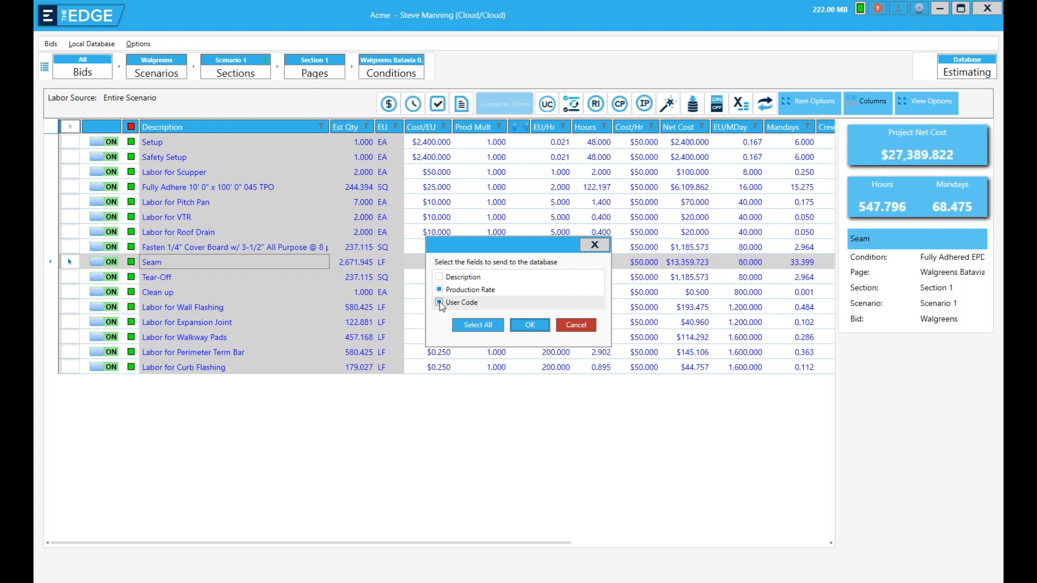
click(530, 325)
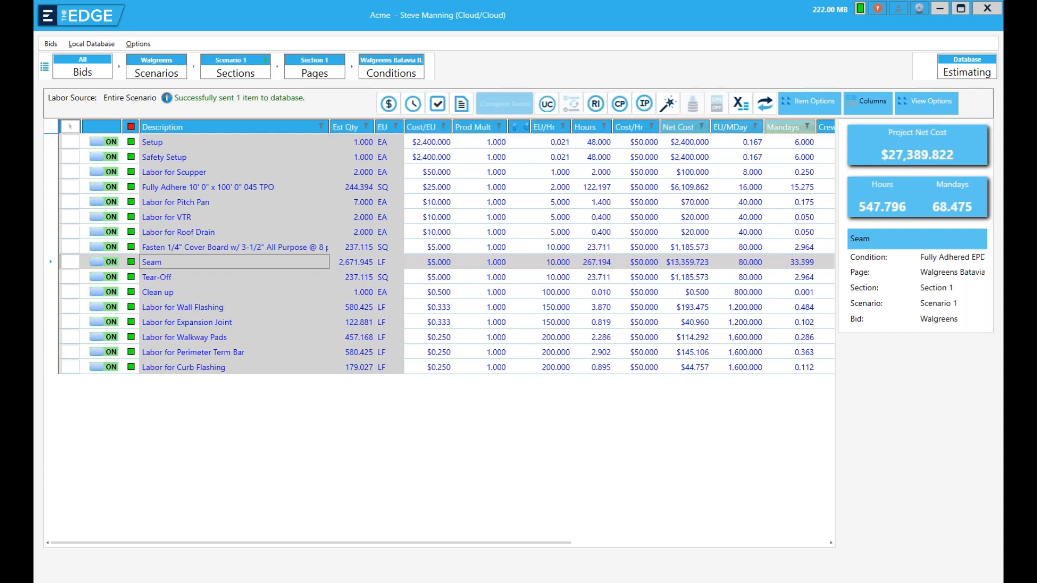
Step: Examine the available columns, the labor view showing only user codes, and the item filter options, returning to the full labor pricing
click(867, 103)
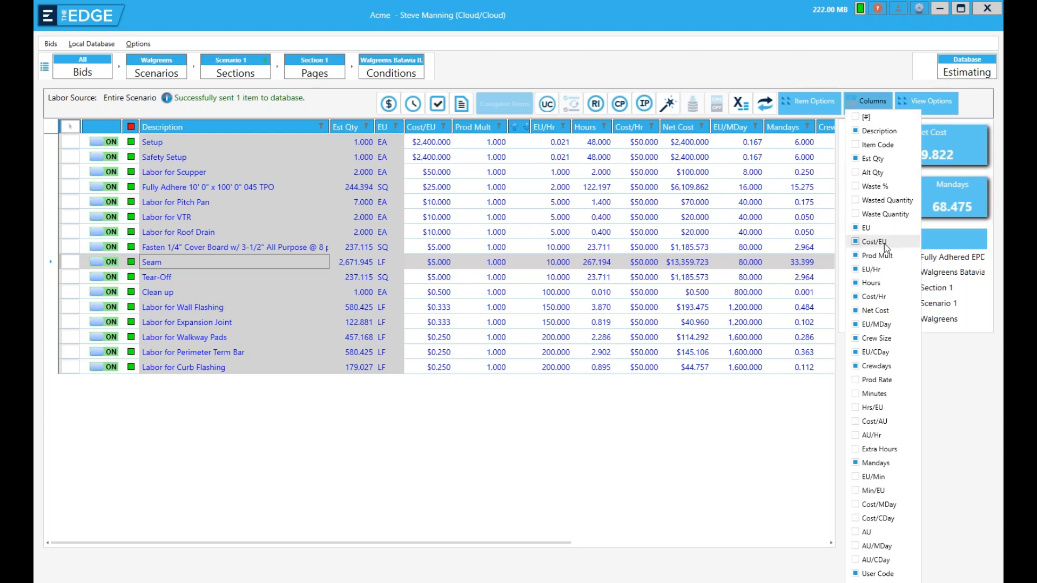
click(925, 101)
click(922, 133)
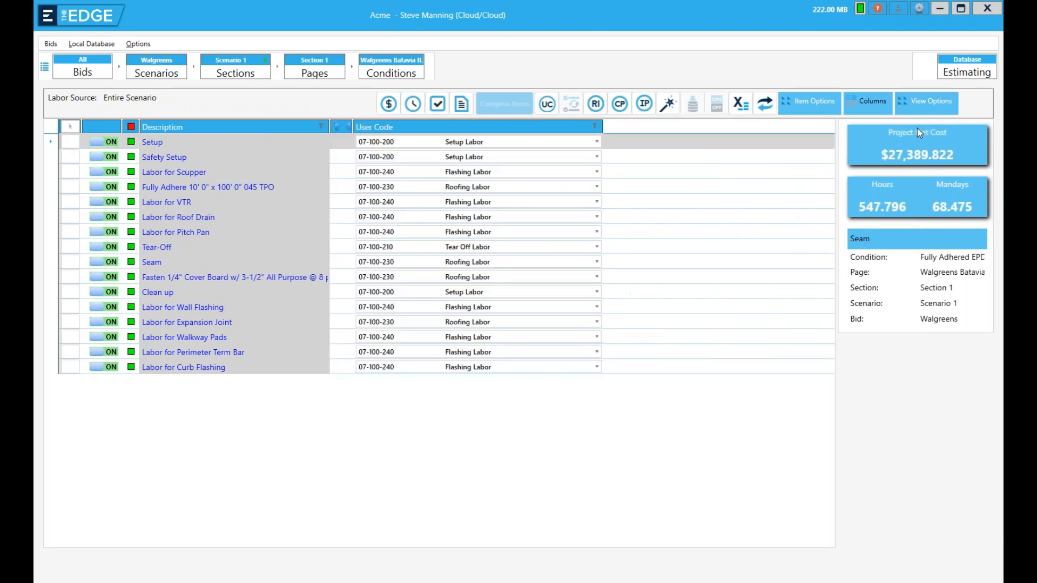
click(414, 105)
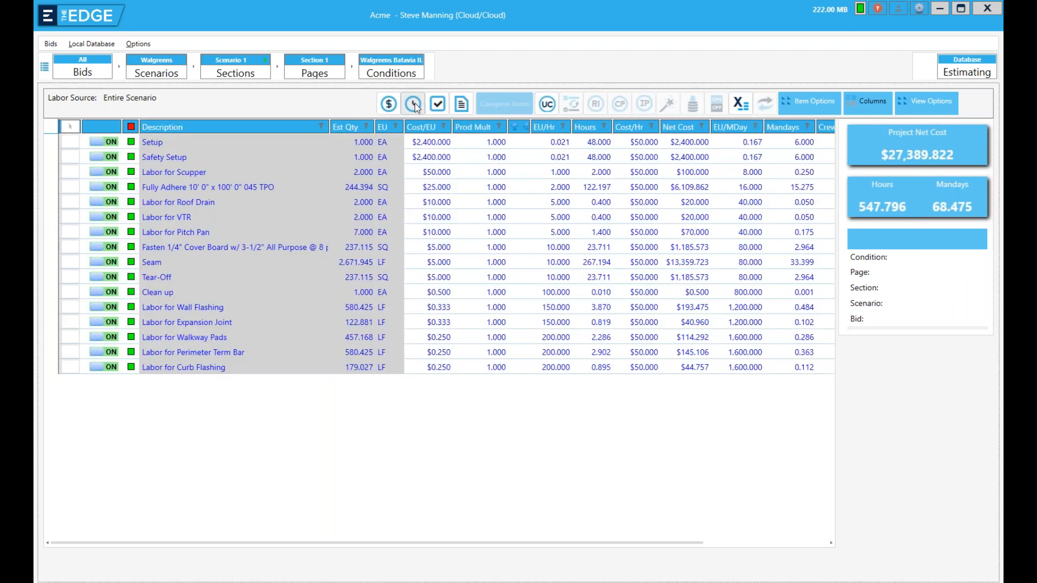
click(836, 98)
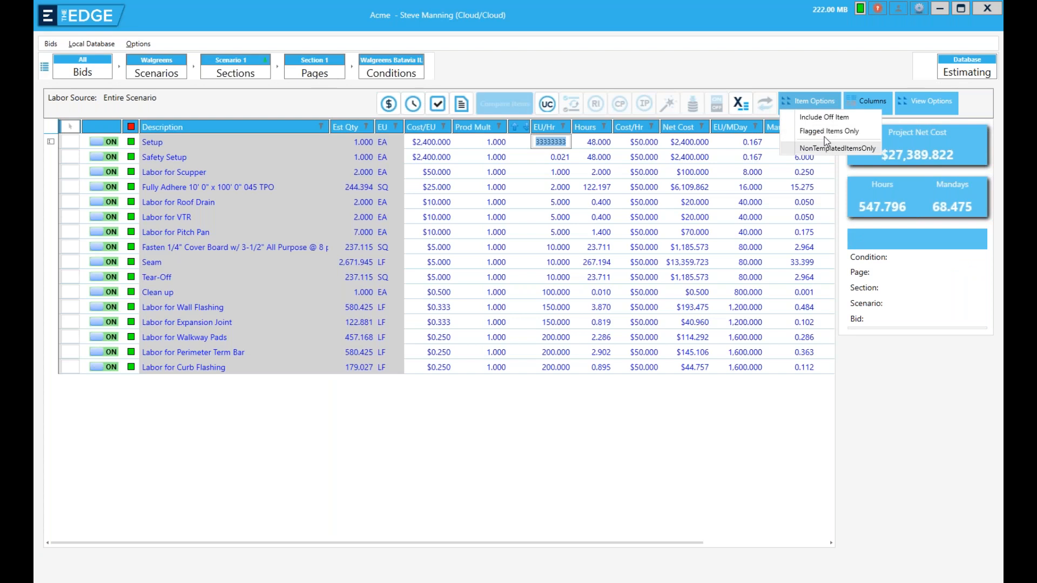
click(776, 75)
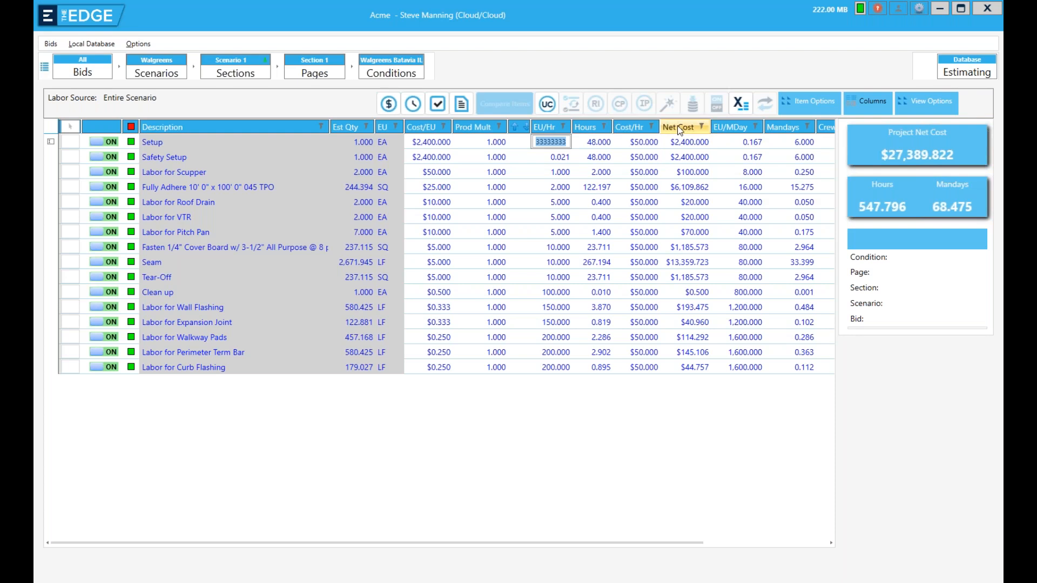
Step: Move the Net Cost column ahead of Cost/Hr and put it back in its original place
drag(676, 125, 606, 128)
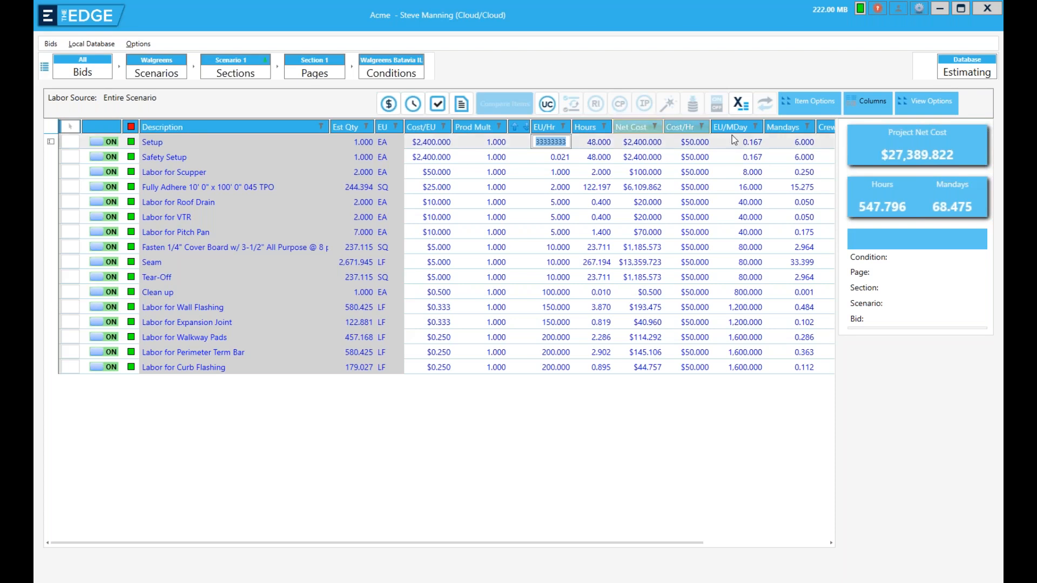
drag(631, 124, 709, 123)
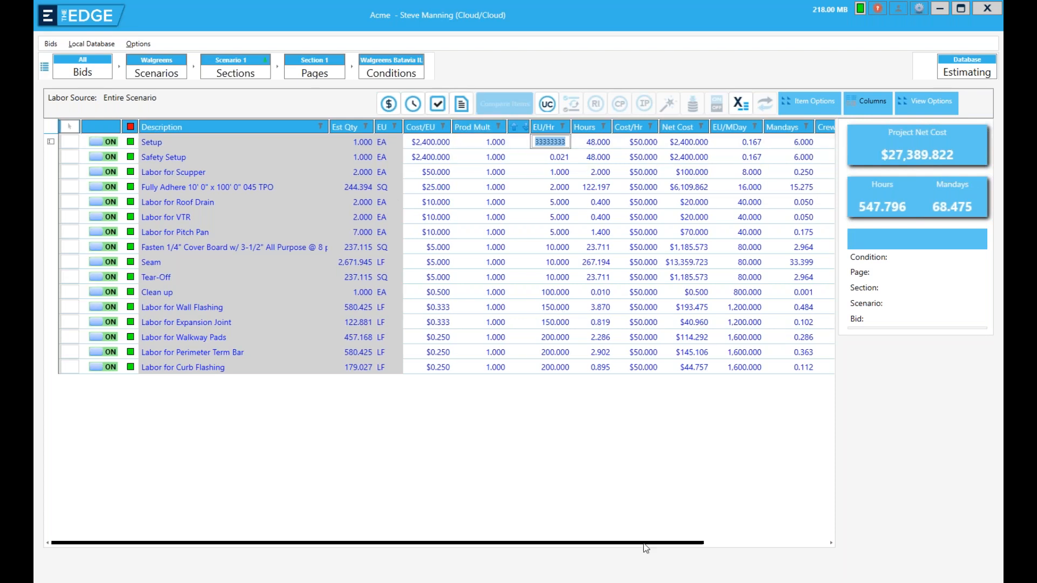
Step: Change the user code of Labor for Curb Flashing to LABOR DEFAULT
drag(646, 547, 885, 530)
click(829, 367)
scroll(730, 476, down, 10)
scroll(730, 478, down, 15)
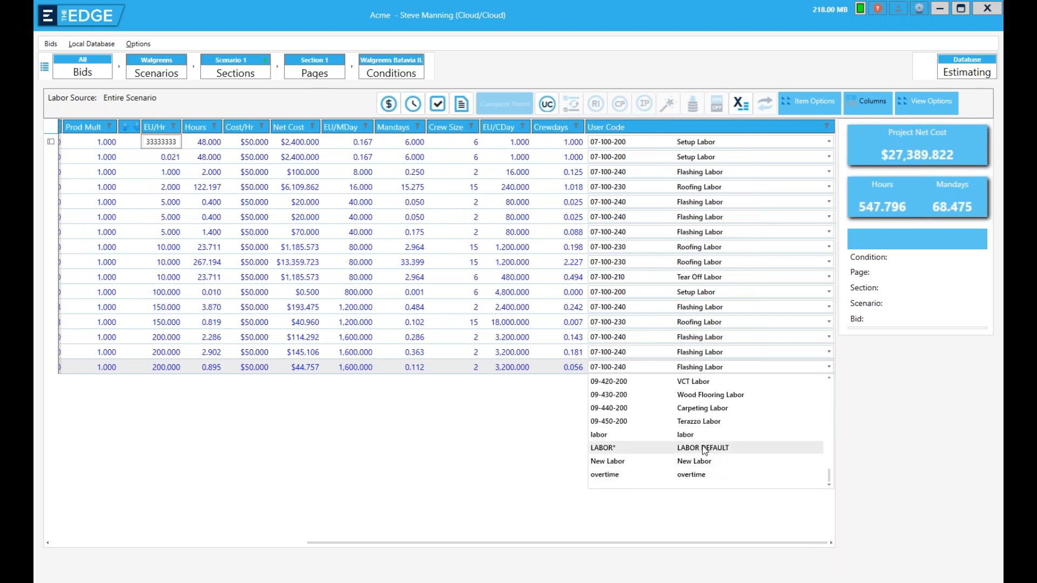
click(705, 449)
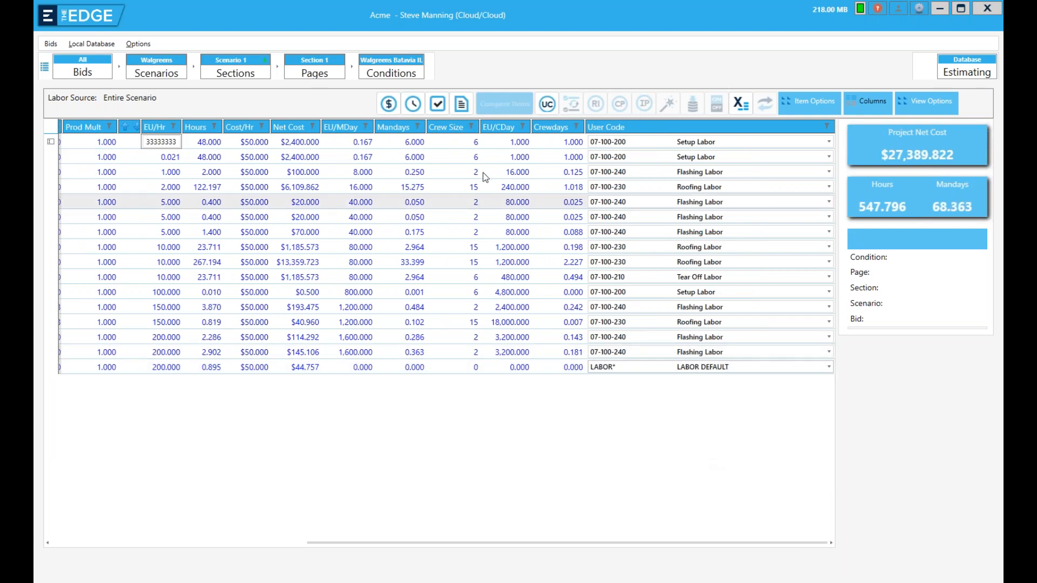
Step: Open the bottom end for the entire scenario and compare the DEFAULT SUBDIVISON and Roofing subdivisions
click(437, 105)
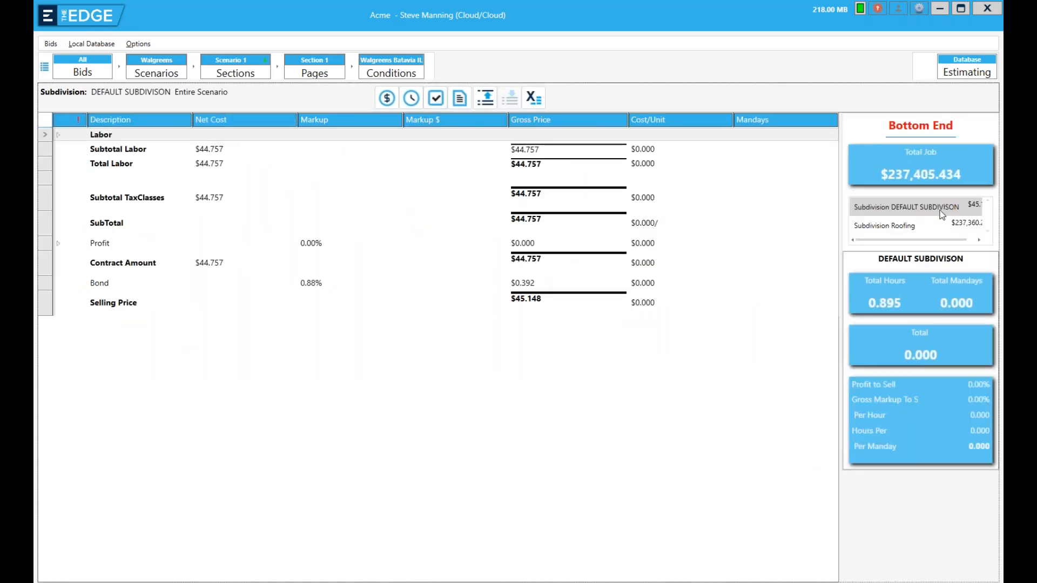
click(891, 227)
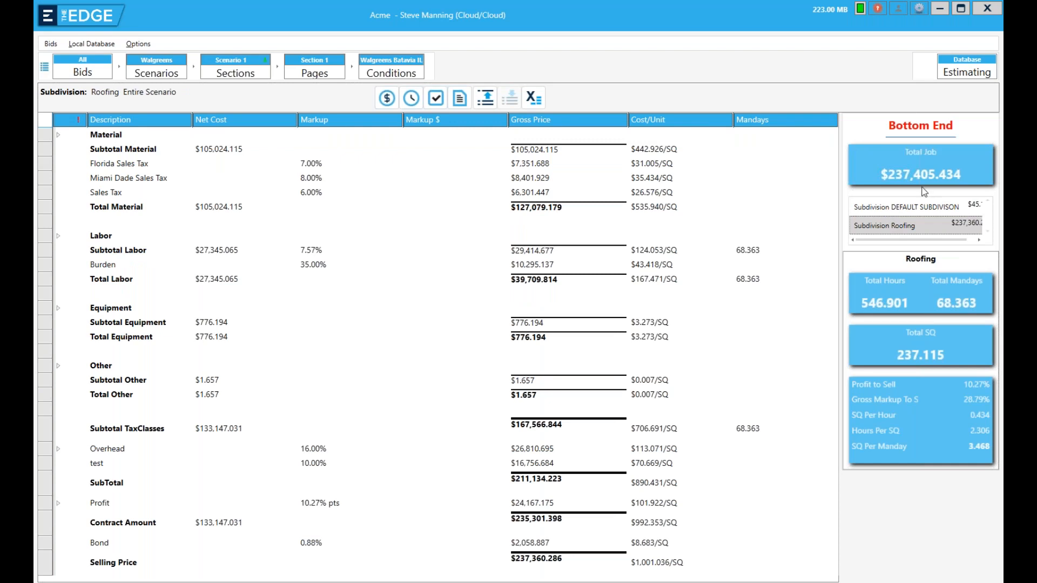
click(922, 209)
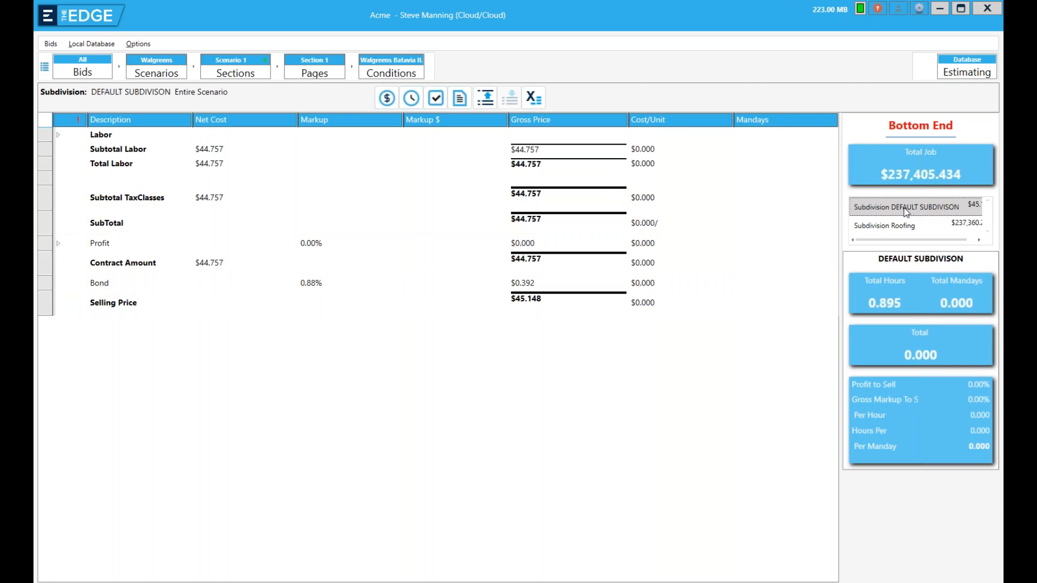
Step: Assign the user code 07-100-230 Roofing Labor to Labor for Curb Flashing in the labor pricing and reopen the bottom end
click(412, 101)
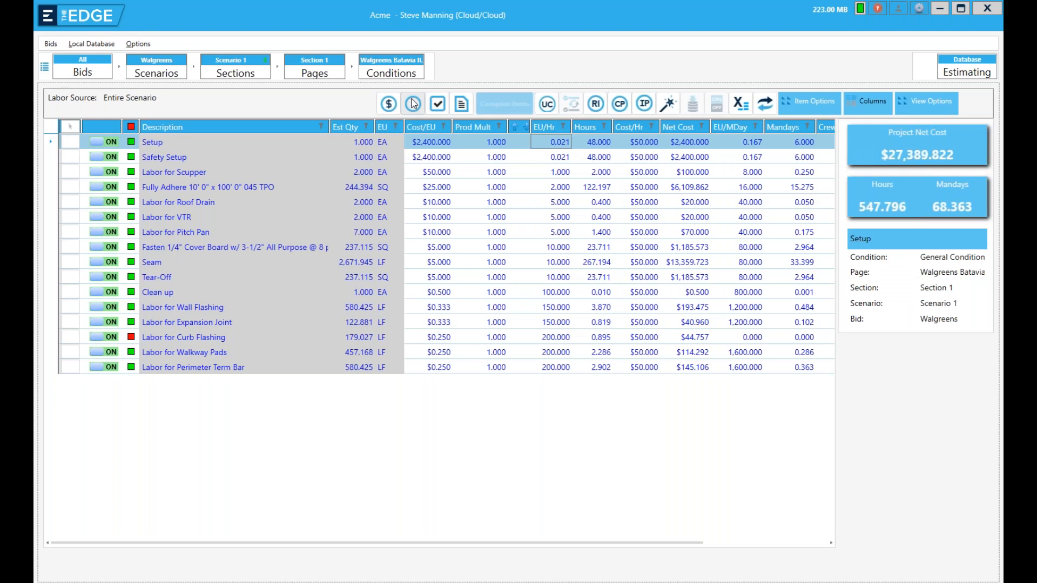
drag(696, 542, 951, 539)
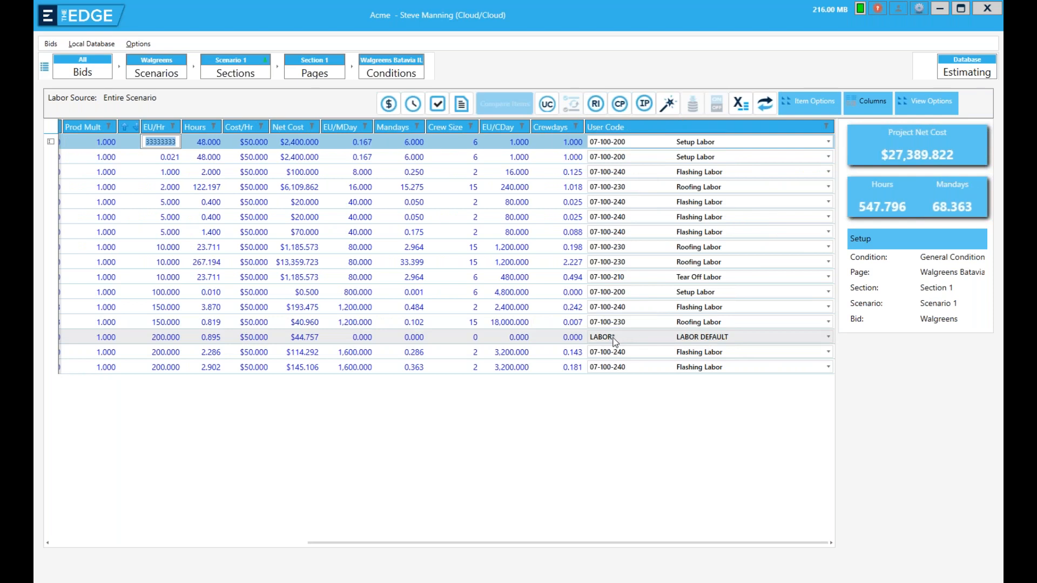
click(799, 338)
click(799, 337)
scroll(733, 413, down, 5)
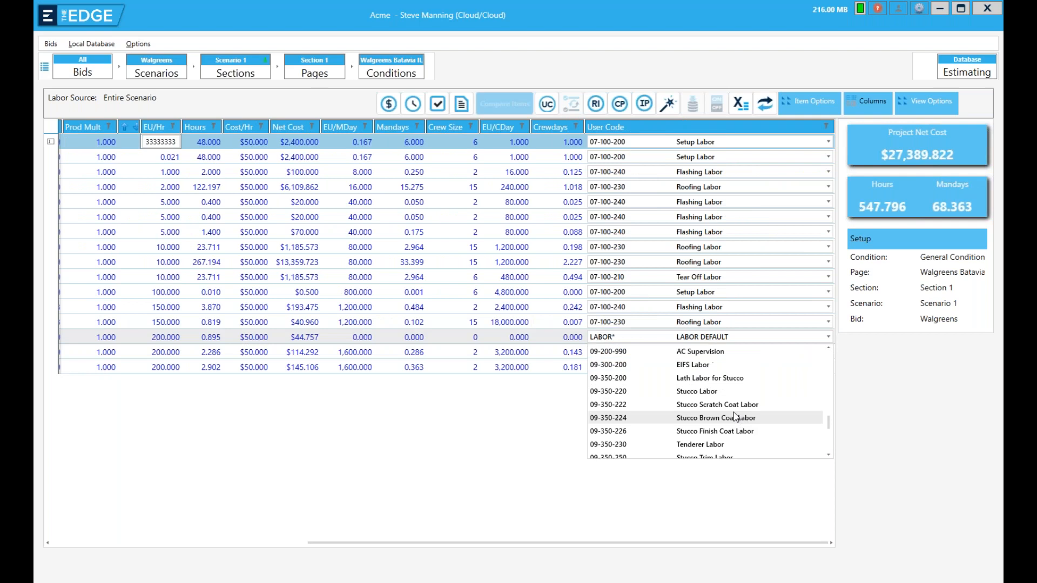
scroll(727, 406, up, 6)
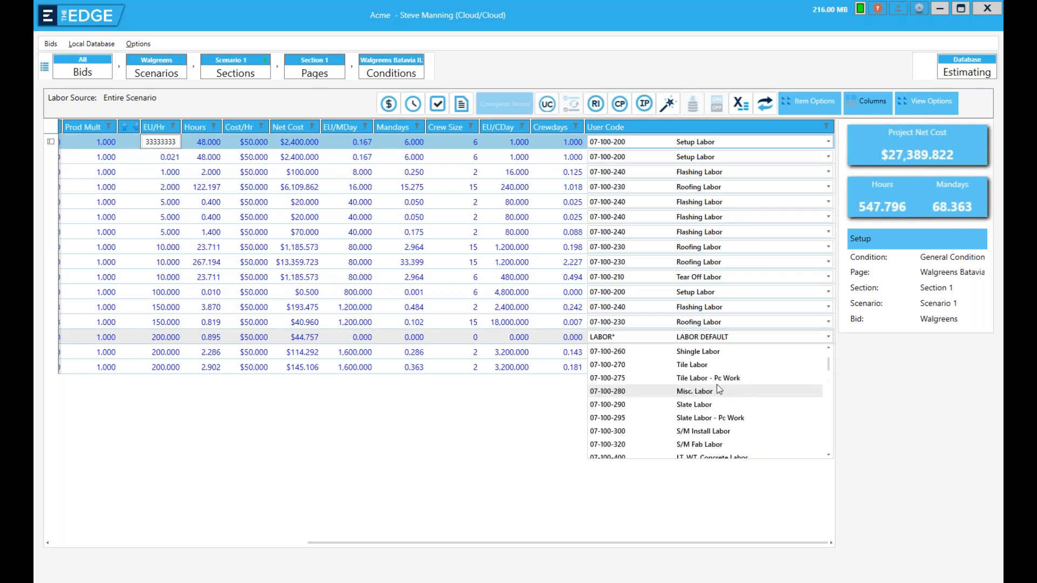
click(708, 378)
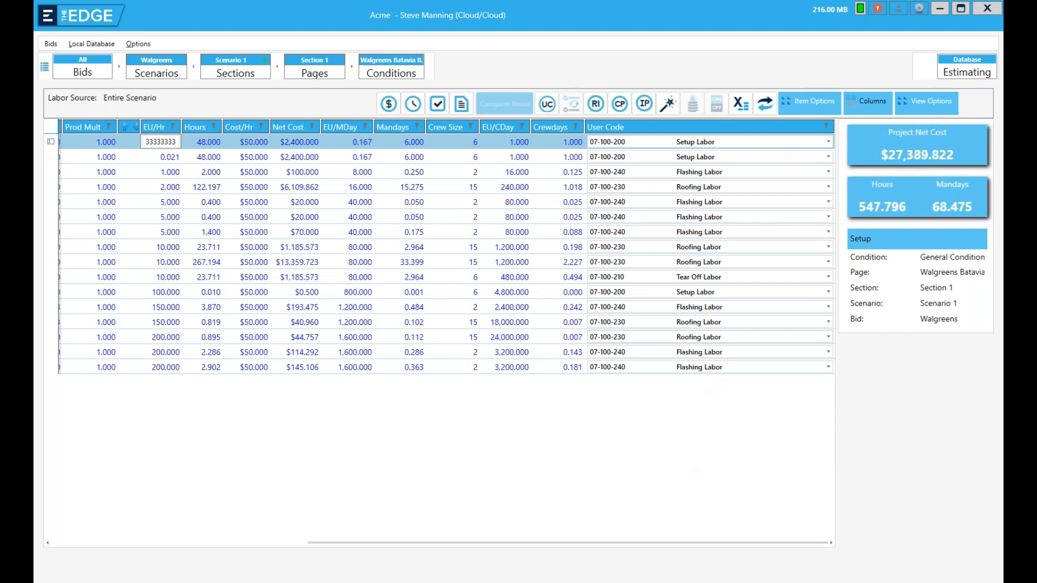
click(438, 104)
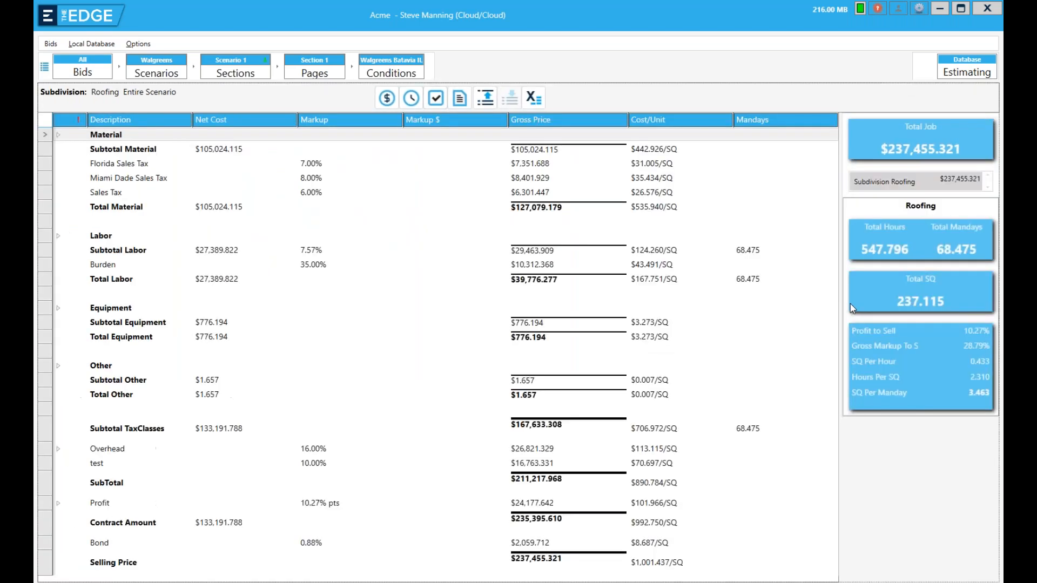